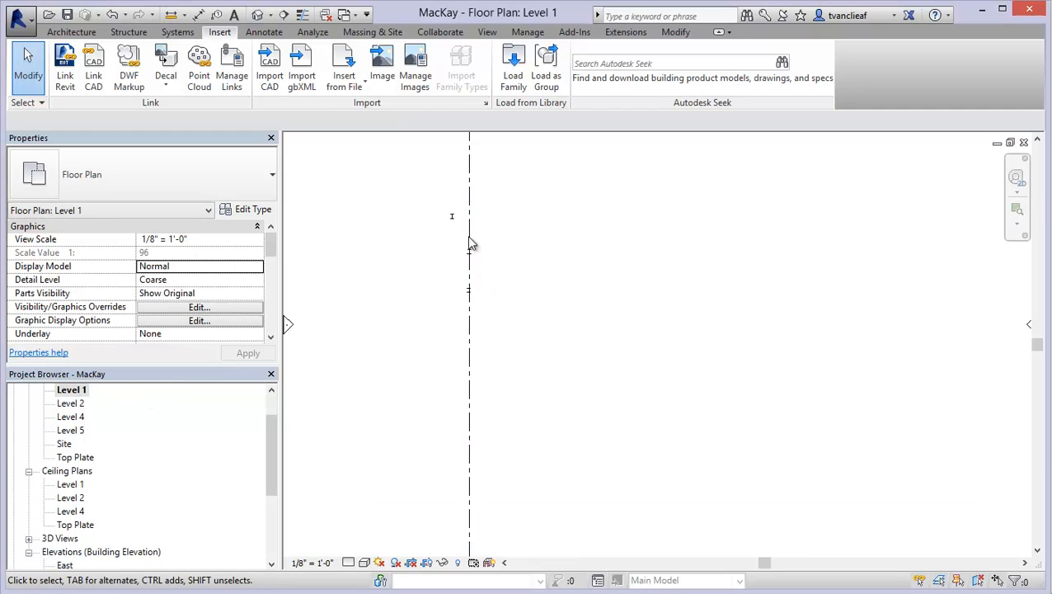
Delete the structural columns placed along grid line 1 in the Level 1 floor plan
{"action": "scroll", "coordinate": [466, 232], "scroll_direction": "up", "scroll_amount": 3}
{"action": "middle_click_drag", "start_coordinate": [467, 294], "coordinate": [455, 324]}
{"action": "left_click_drag", "start_coordinate": [388, 221], "coordinate": [547, 485]}
{"action": "key", "text": "Delete"}
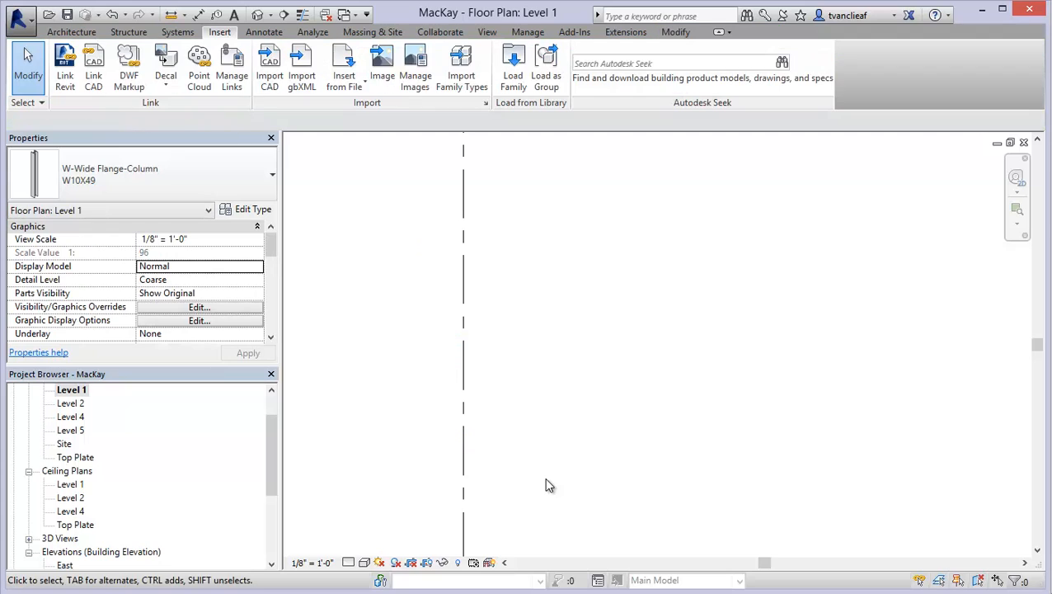
{"action": "scroll", "coordinate": [549, 486], "scroll_direction": "down", "scroll_amount": 2}
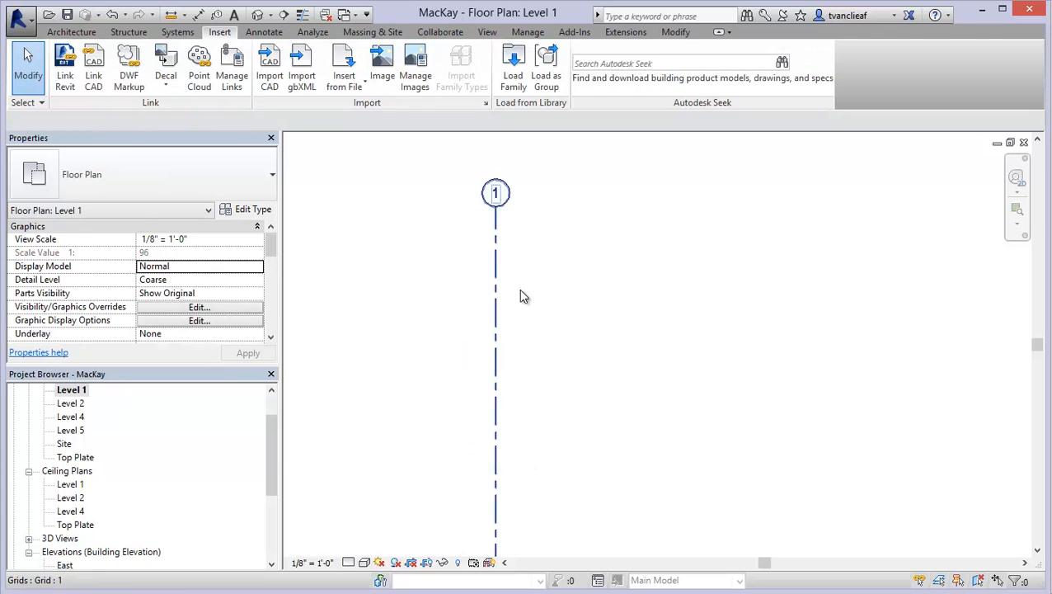
{"action": "middle_click_drag", "start_coordinate": [521, 293], "coordinate": [498, 312]}
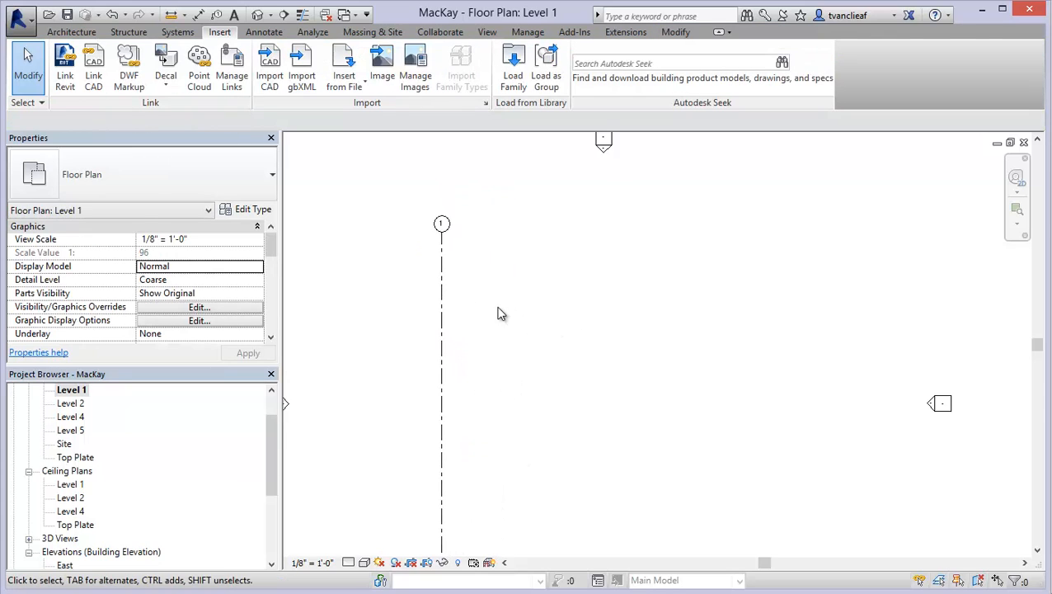
{"action": "scroll", "coordinate": [487, 313], "scroll_direction": "down", "scroll_amount": 1}
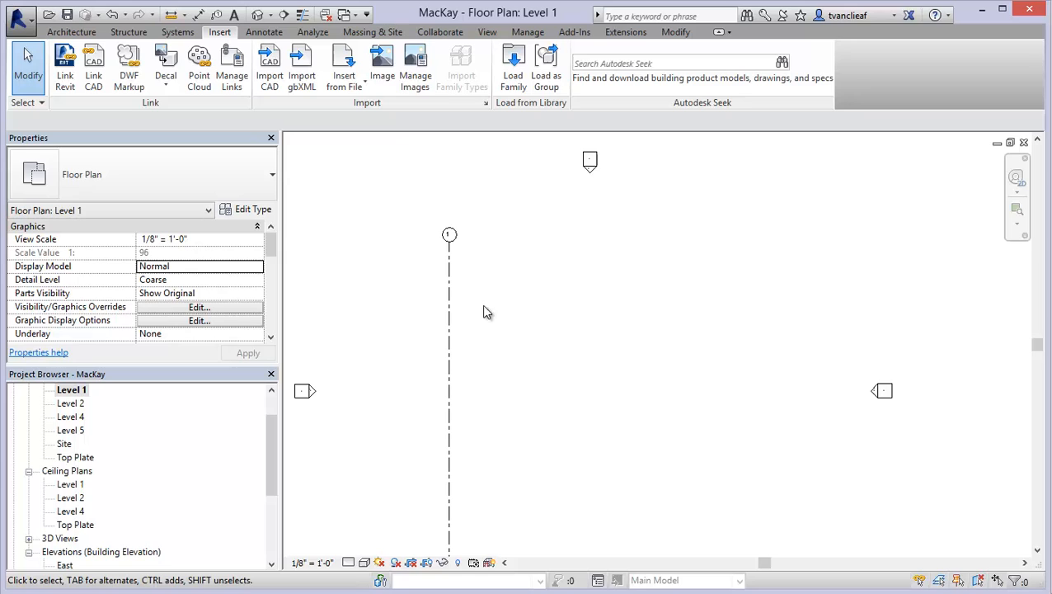
Open the East elevation and hide the level heads at the left end of Level 4 and Level 5
{"action": "left_click", "coordinate": [28, 471]}
{"action": "double_click", "coordinate": [66, 511]}
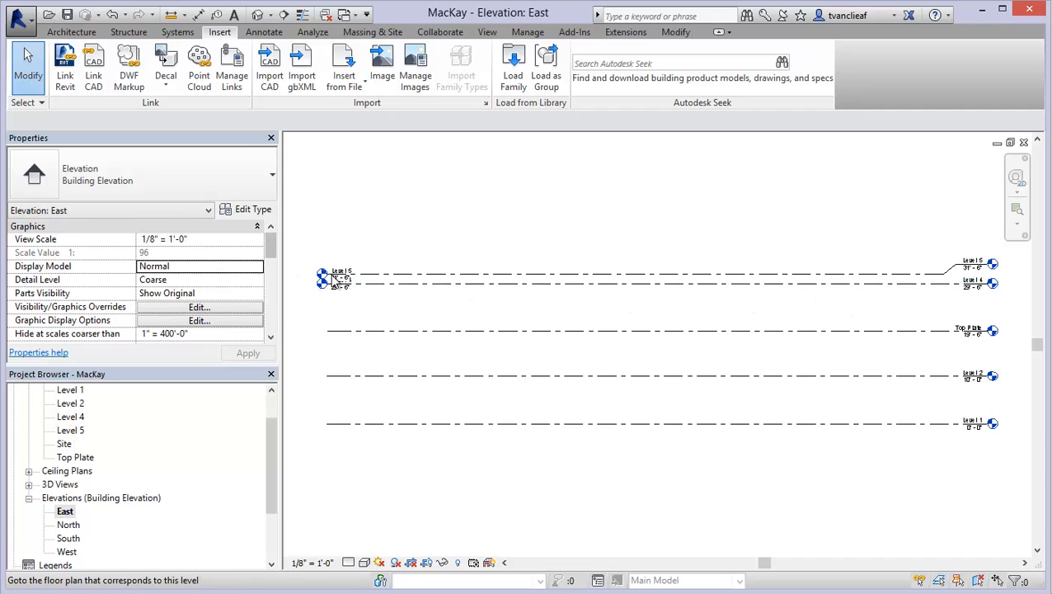
{"action": "scroll", "coordinate": [329, 286], "scroll_direction": "up", "scroll_amount": 4}
{"action": "scroll", "coordinate": [425, 265], "scroll_direction": "up", "scroll_amount": 3}
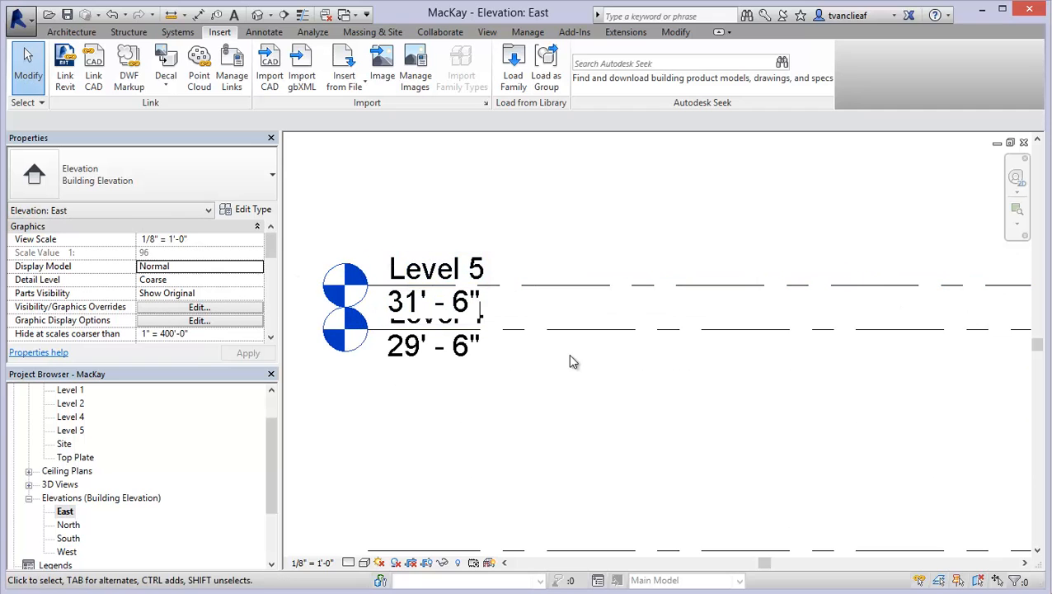
{"action": "left_click_drag", "start_coordinate": [570, 359], "coordinate": [540, 235]}
{"action": "middle_click_drag", "start_coordinate": [408, 283], "coordinate": [556, 275]}
{"action": "left_click", "coordinate": [704, 357]}
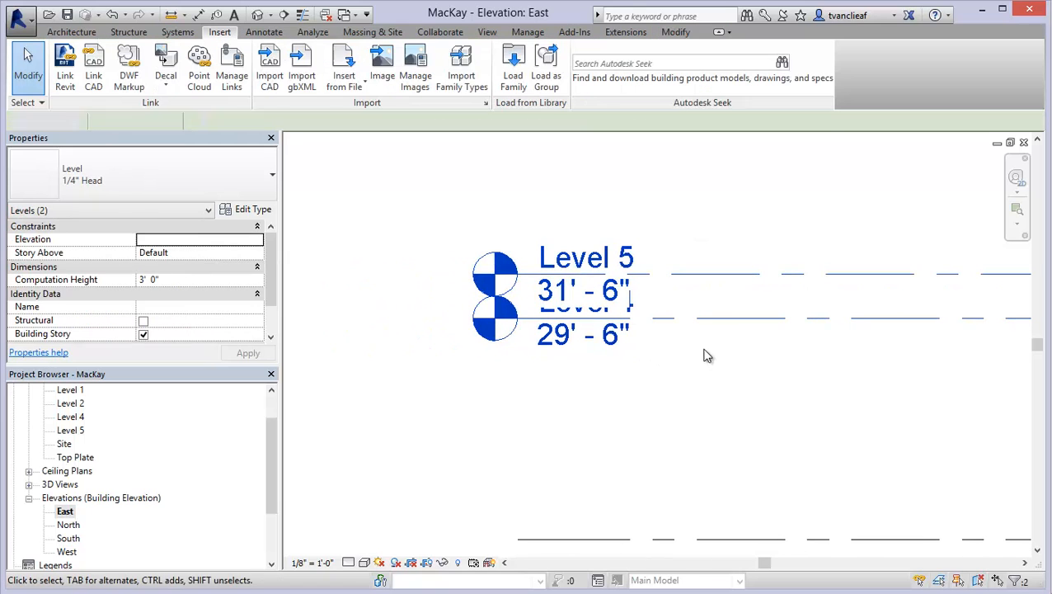
{"action": "left_click", "coordinate": [467, 328]}
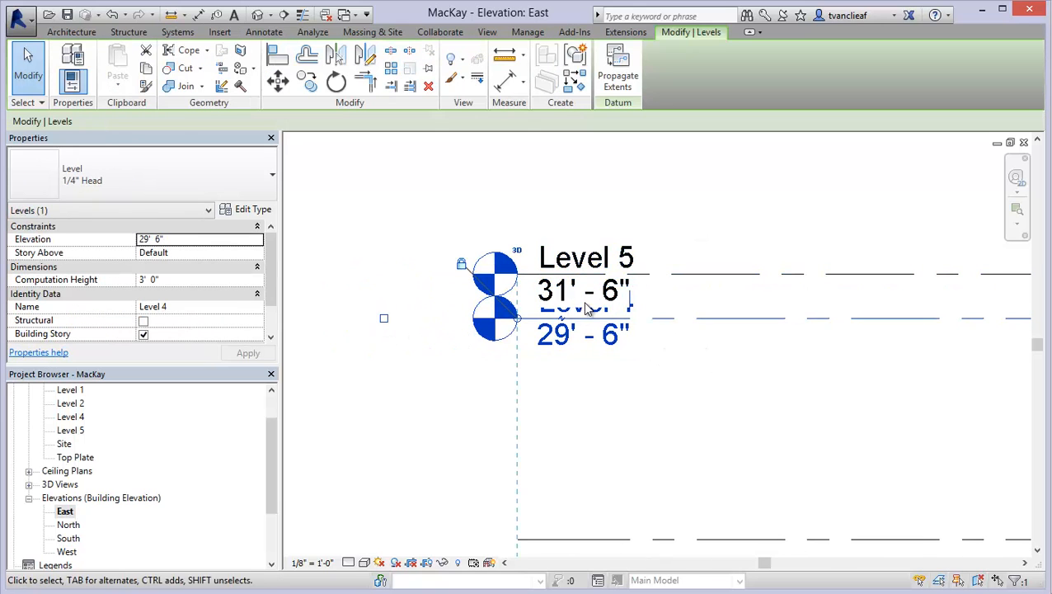
{"action": "left_click", "coordinate": [383, 319]}
{"action": "left_click", "coordinate": [383, 275]}
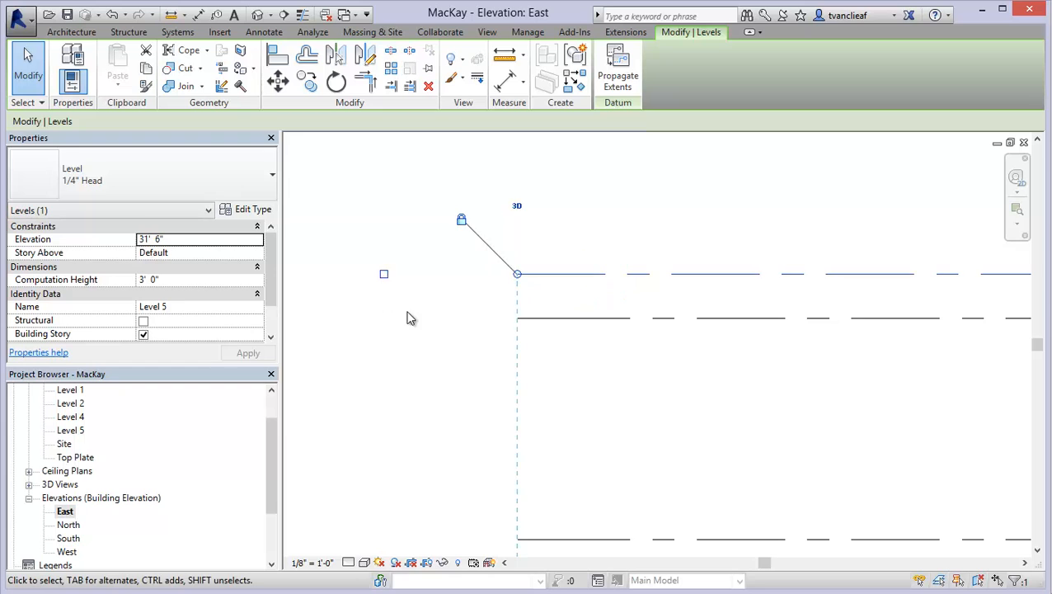
{"action": "scroll", "coordinate": [409, 330], "scroll_direction": "down", "scroll_amount": 5}
{"action": "scroll", "coordinate": [618, 360], "scroll_direction": "up", "scroll_amount": 2}
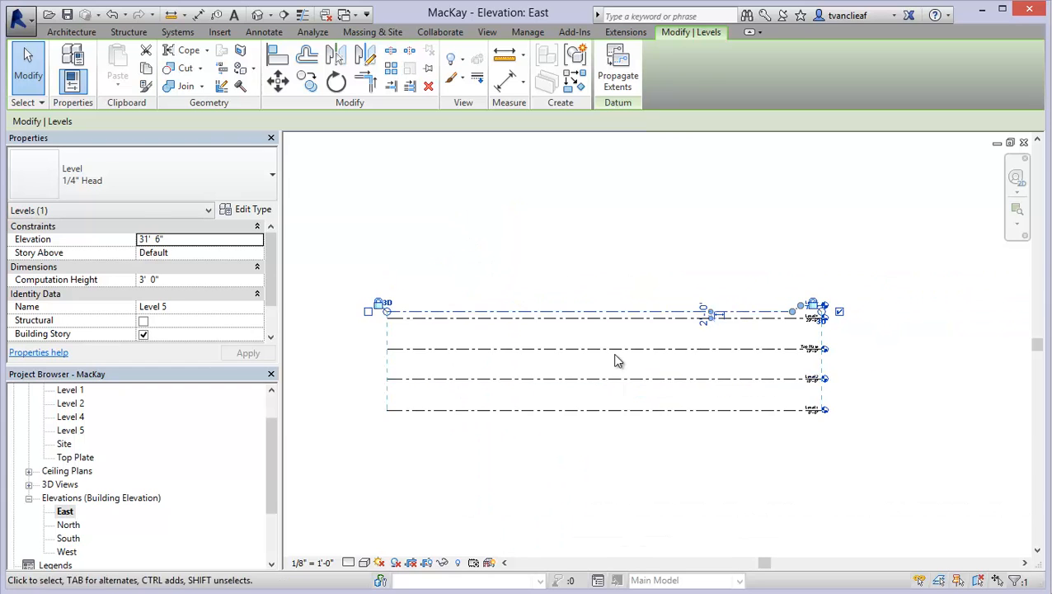
{"action": "left_click", "coordinate": [592, 270]}
{"action": "middle_click_drag", "start_coordinate": [598, 261], "coordinate": [592, 256]}
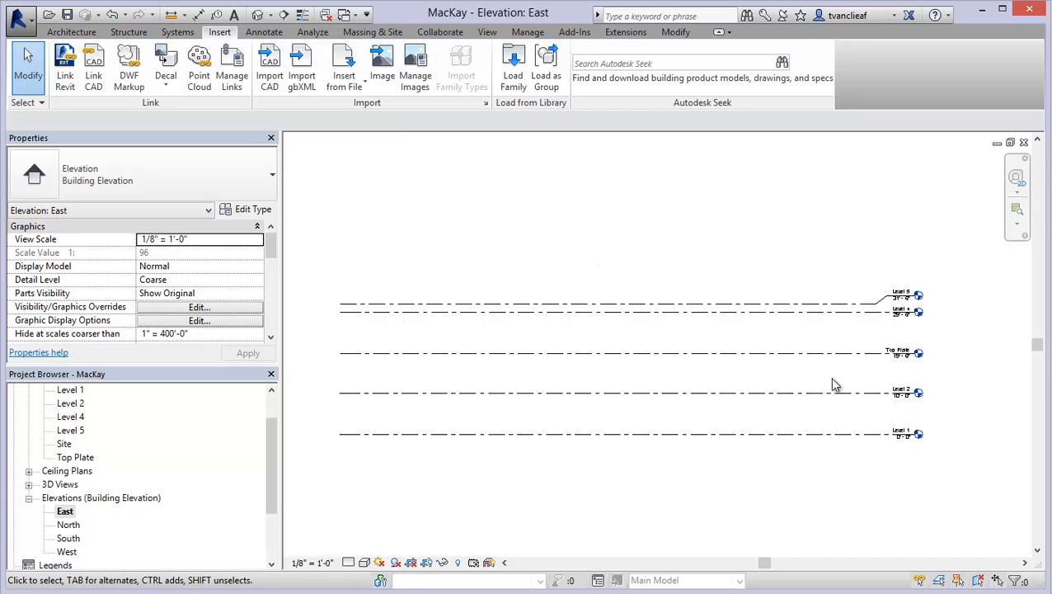
{"action": "scroll", "coordinate": [948, 364], "scroll_direction": "up", "scroll_amount": 3}
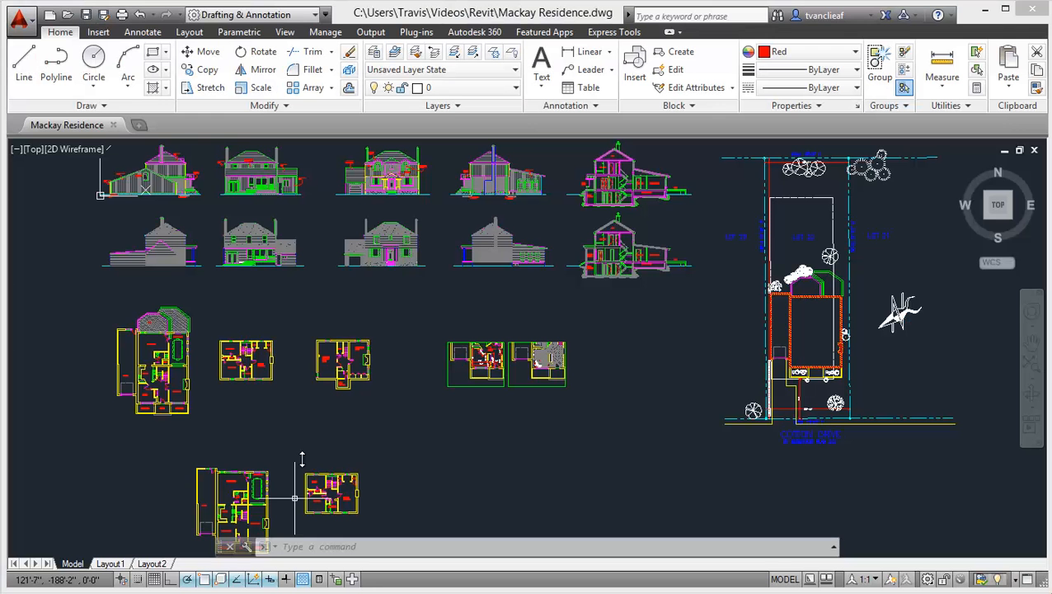
Examine the exterior elevations of the Mackay Residence drawing in AutoCAD
{"action": "scroll", "coordinate": [394, 296], "scroll_direction": "up", "scroll_amount": 2}
{"action": "scroll", "coordinate": [346, 272], "scroll_direction": "up", "scroll_amount": 2}
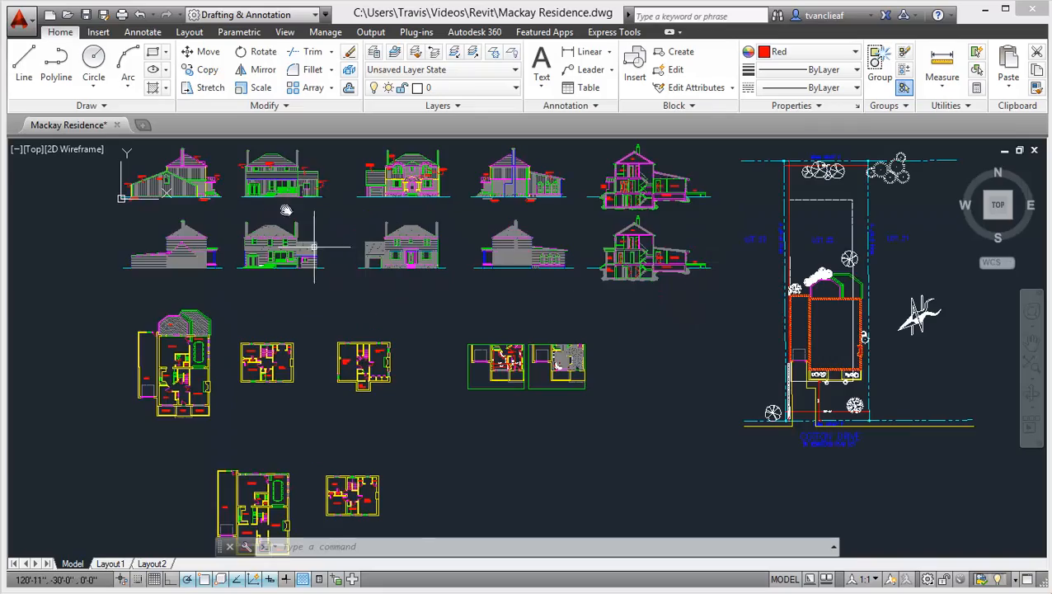
{"action": "scroll", "coordinate": [318, 293], "scroll_direction": "up", "scroll_amount": 4}
{"action": "scroll", "coordinate": [317, 292], "scroll_direction": "down", "scroll_amount": 3}
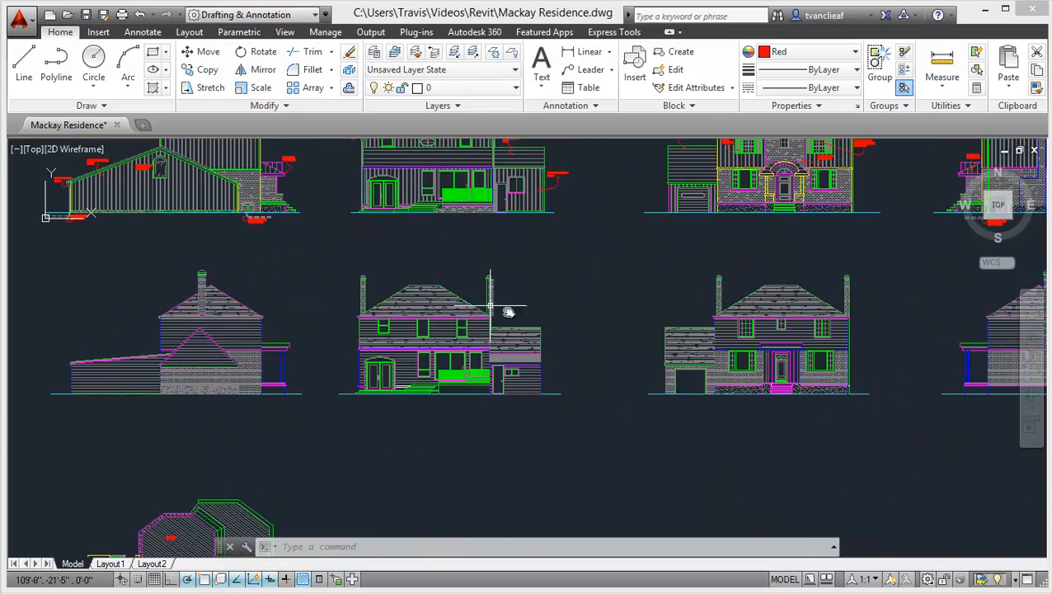
{"action": "middle_click_drag", "start_coordinate": [500, 307], "coordinate": [341, 252]}
{"action": "scroll", "coordinate": [341, 247], "scroll_direction": "down", "scroll_amount": 2}
{"action": "middle_click_drag", "start_coordinate": [496, 263], "coordinate": [269, 378]}
Examine the building sections of the residence, including the floor levels, roof and basement
{"action": "middle_click_drag", "start_coordinate": [577, 329], "coordinate": [656, 399]}
{"action": "scroll", "coordinate": [610, 297], "scroll_direction": "up", "scroll_amount": 3}
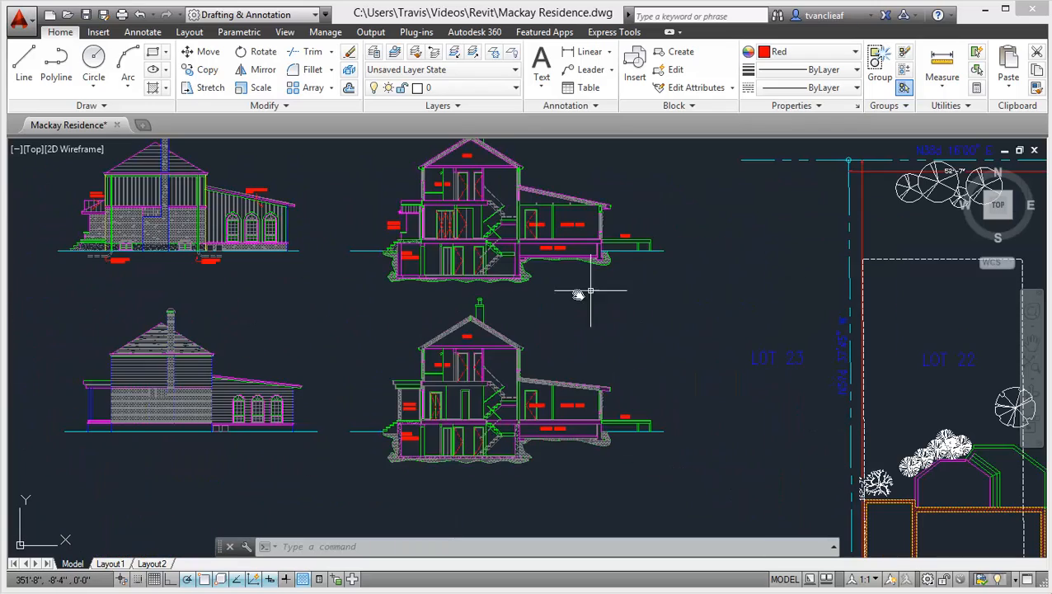
{"action": "scroll", "coordinate": [535, 338], "scroll_direction": "up", "scroll_amount": 1}
{"action": "scroll", "coordinate": [554, 342], "scroll_direction": "down", "scroll_amount": 1}
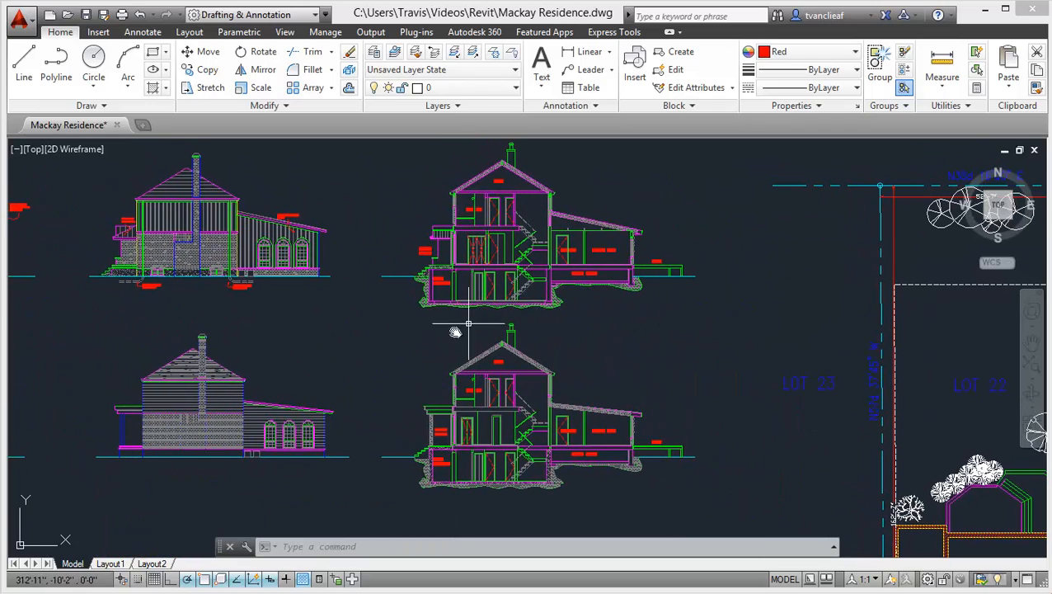
{"action": "scroll", "coordinate": [545, 429], "scroll_direction": "up", "scroll_amount": 4}
{"action": "middle_click_drag", "start_coordinate": [445, 384], "coordinate": [455, 314]}
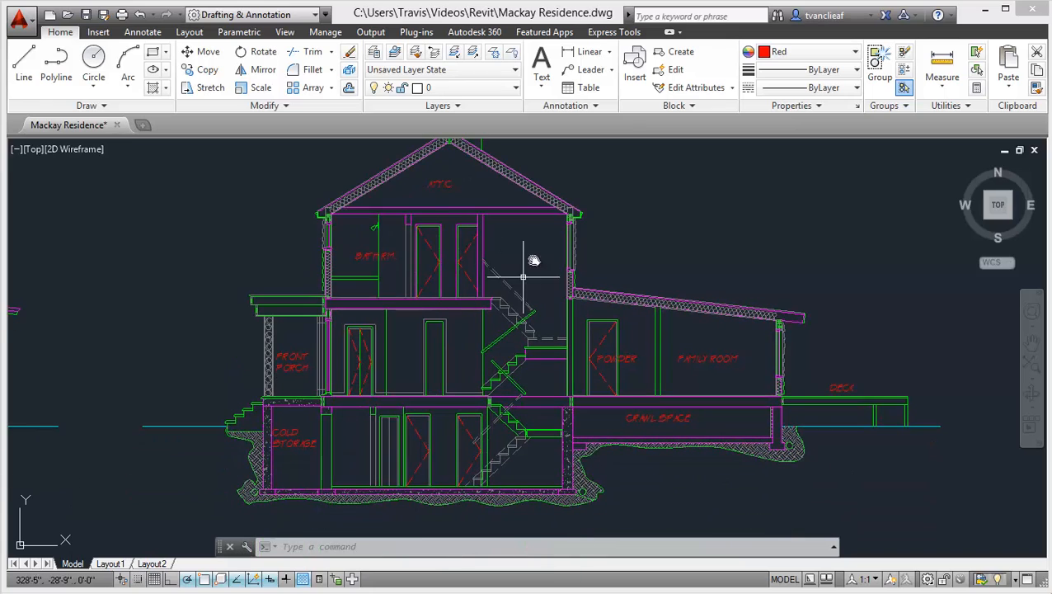
{"action": "scroll", "coordinate": [615, 418], "scroll_direction": "down", "scroll_amount": 2}
{"action": "scroll", "coordinate": [580, 363], "scroll_direction": "down", "scroll_amount": 2}
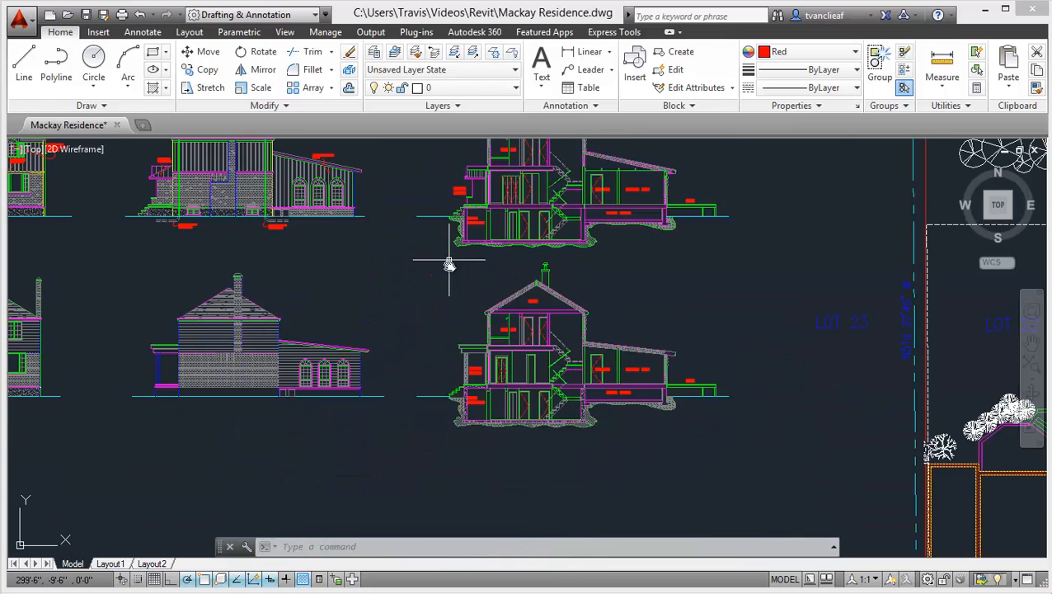
{"action": "scroll", "coordinate": [580, 299], "scroll_direction": "up", "scroll_amount": 1}
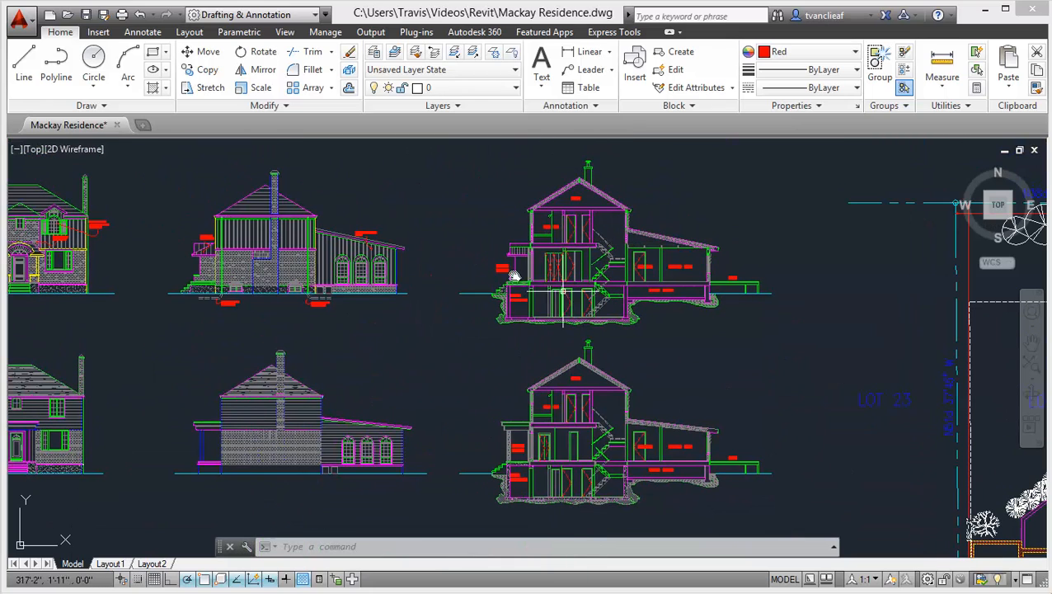
{"action": "scroll", "coordinate": [493, 314], "scroll_direction": "down", "scroll_amount": 2}
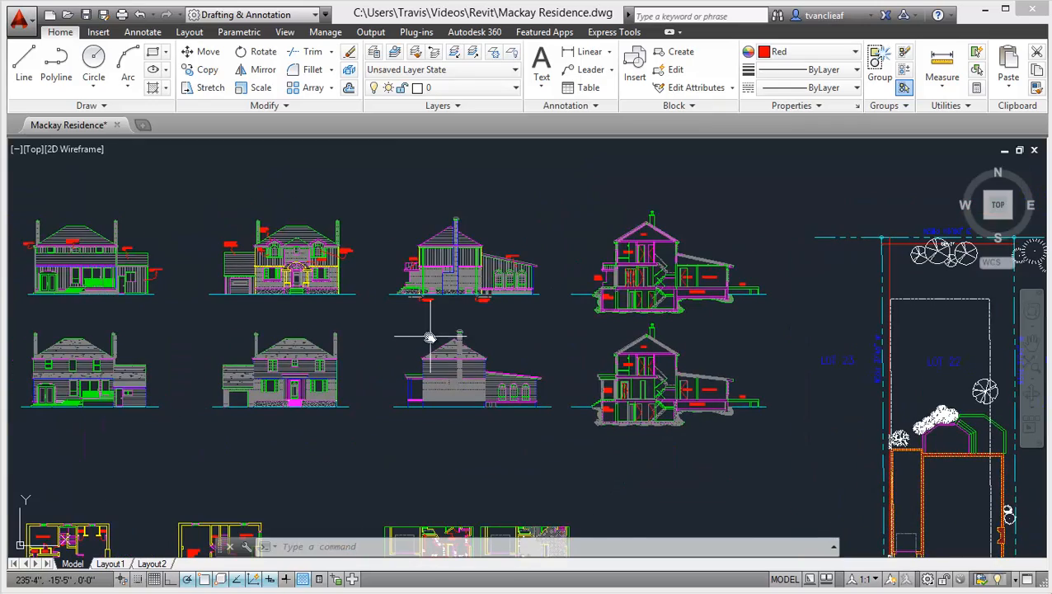
{"action": "mouse_move", "coordinate": [430, 335]}
{"action": "middle_mouse_down"}
{"action": "mouse_move", "coordinate": [493, 322]}
{"action": "mouse_move", "coordinate": [491, 300]}
{"action": "middle_mouse_up"}
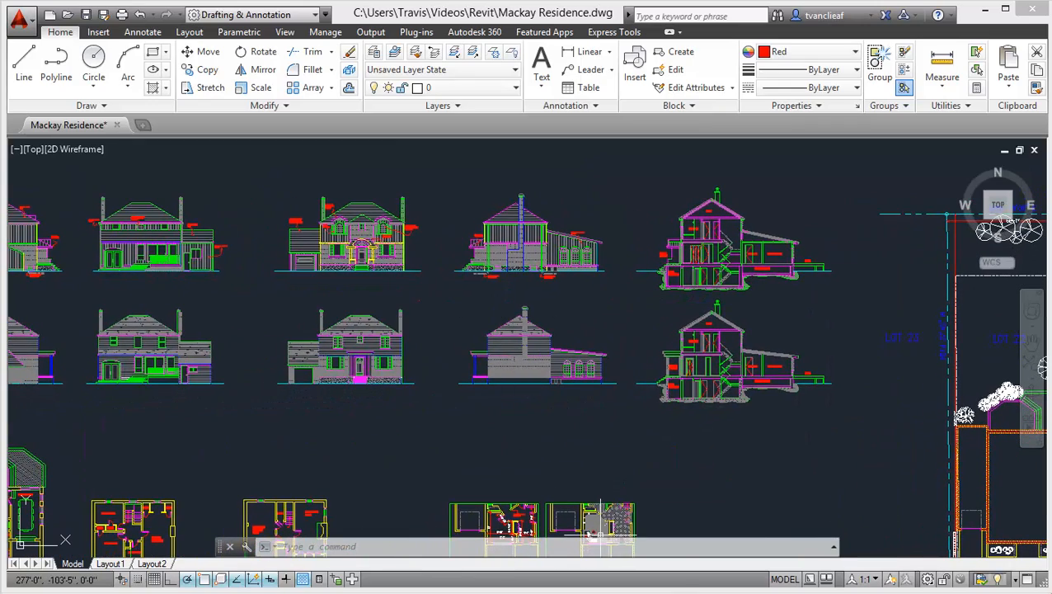
Switch back to Revit, start linking a CAD file and choose the Mackay Residence DWG
{"action": "key", "text": "alt+Tab"}
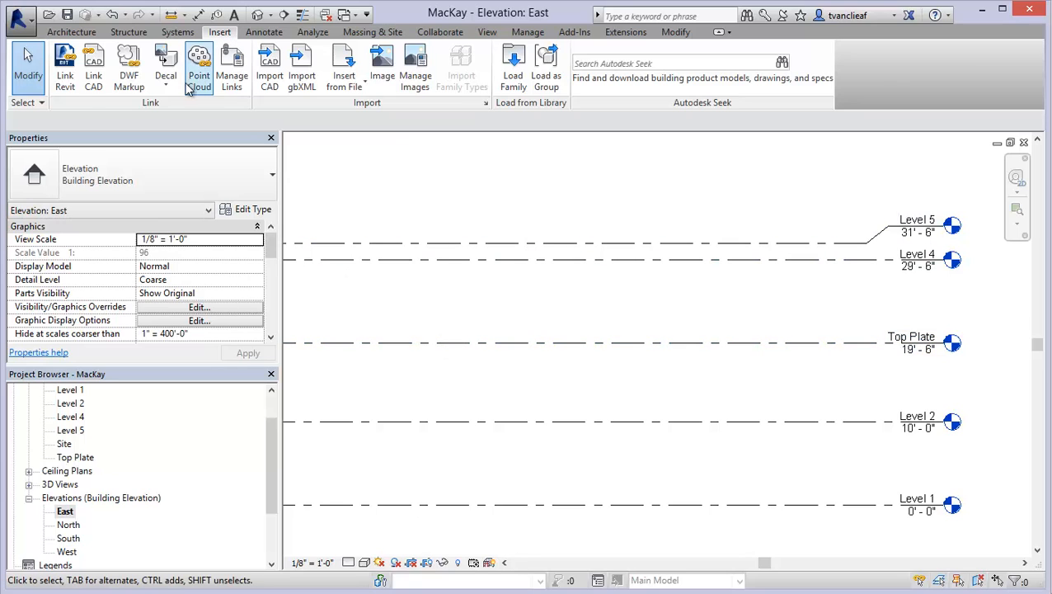
{"action": "left_click", "coordinate": [95, 73]}
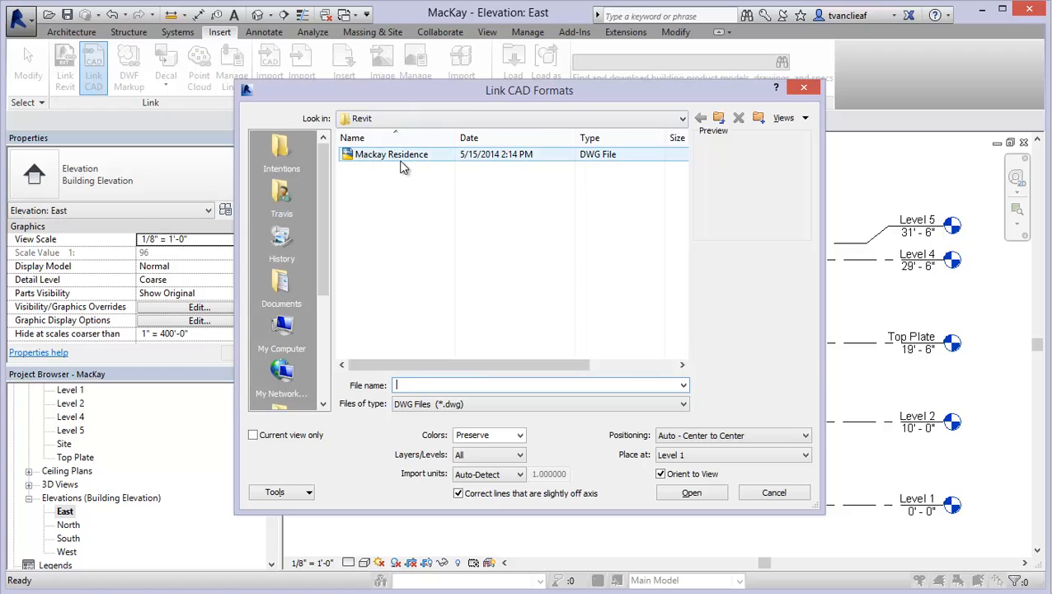
{"action": "left_click", "coordinate": [371, 162]}
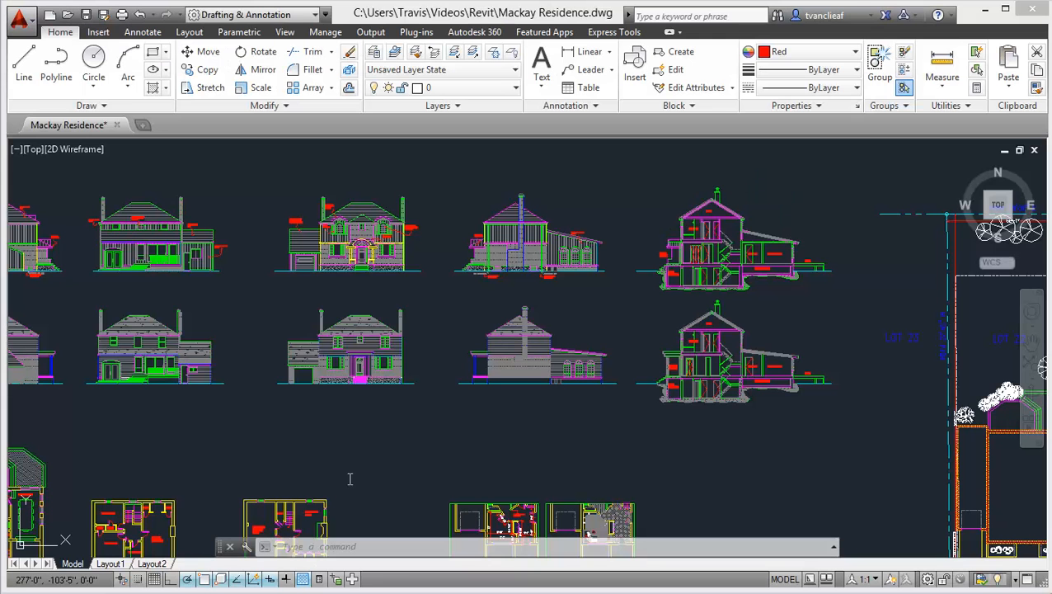
{"action": "scroll", "coordinate": [391, 343], "scroll_direction": "up", "scroll_amount": 5}
{"action": "scroll", "coordinate": [630, 240], "scroll_direction": "down", "scroll_amount": 4}
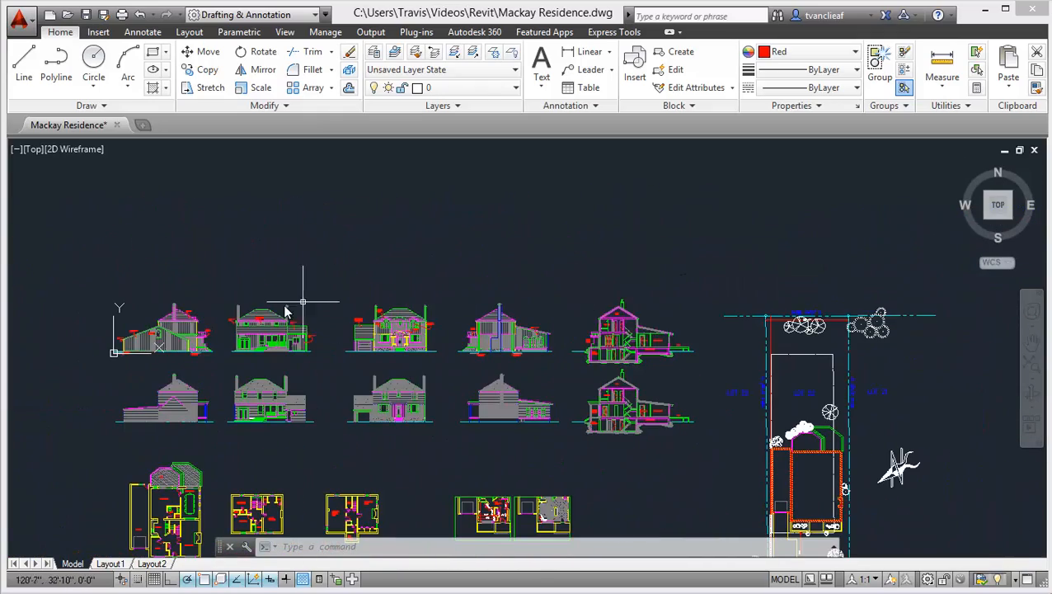
{"action": "mouse_move", "coordinate": [346, 418]}
{"action": "middle_mouse_down"}
{"action": "mouse_move", "coordinate": [345, 401]}
{"action": "mouse_move", "coordinate": [351, 412]}
{"action": "middle_mouse_up"}
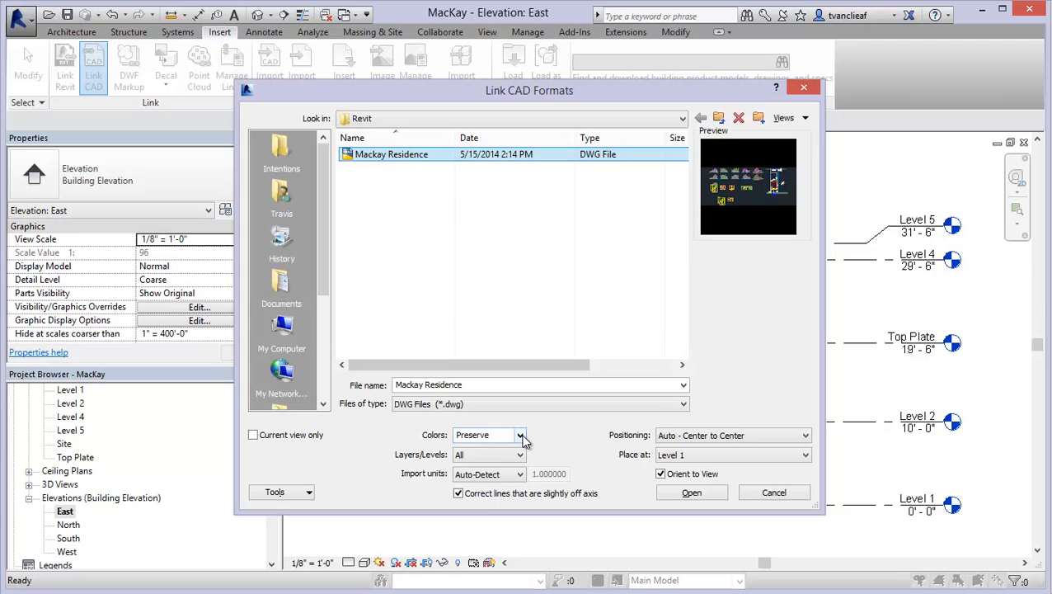
Set the linked drawing's colors to Preserve and keep its layers/levels at All
{"action": "left_click", "coordinate": [520, 435]}
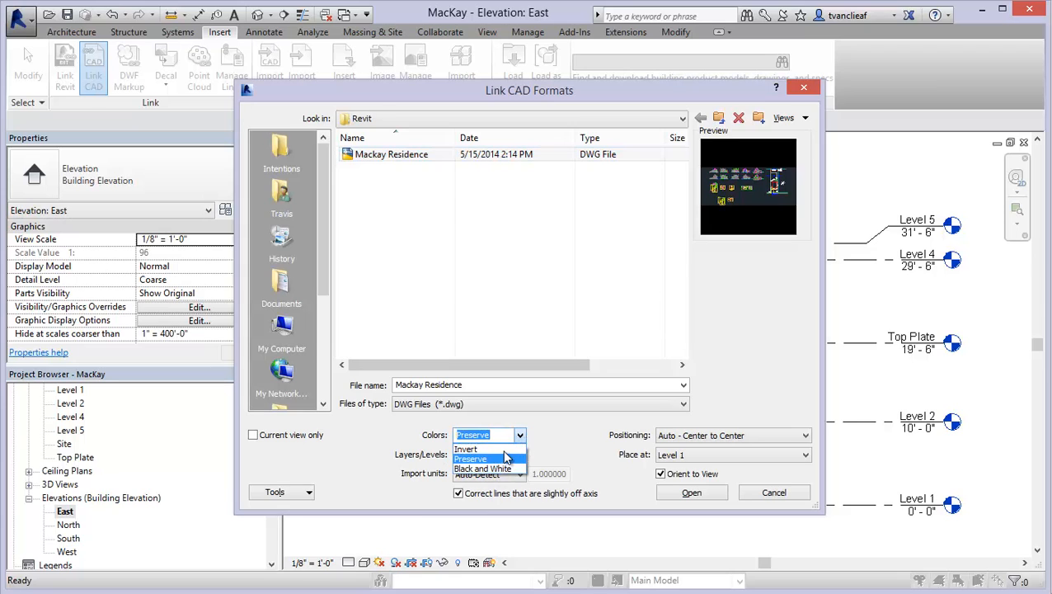
{"action": "left_click", "coordinate": [488, 459]}
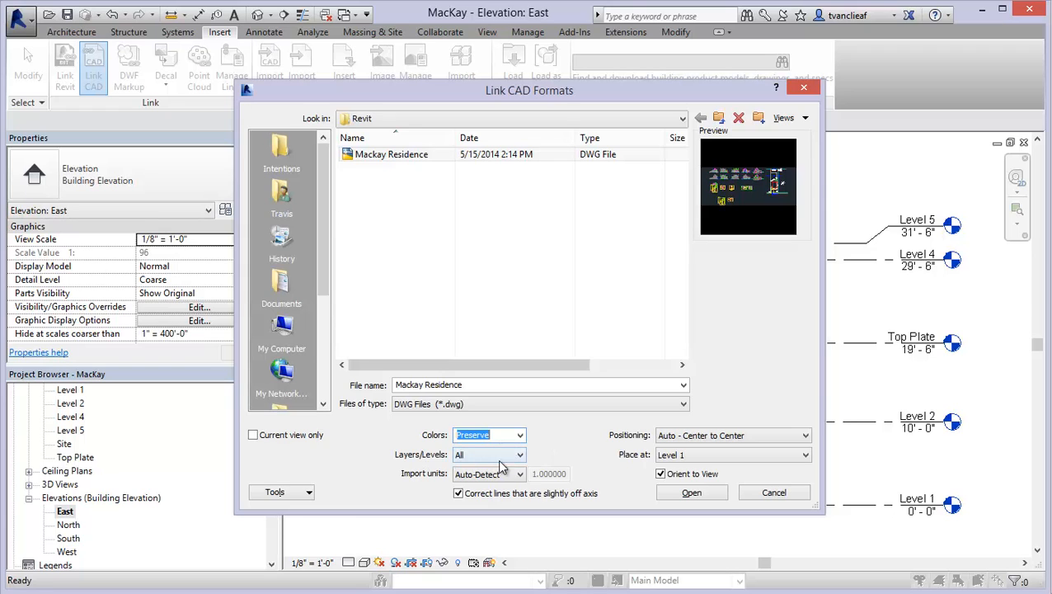
{"action": "left_click", "coordinate": [521, 458]}
{"action": "left_click", "coordinate": [521, 458]}
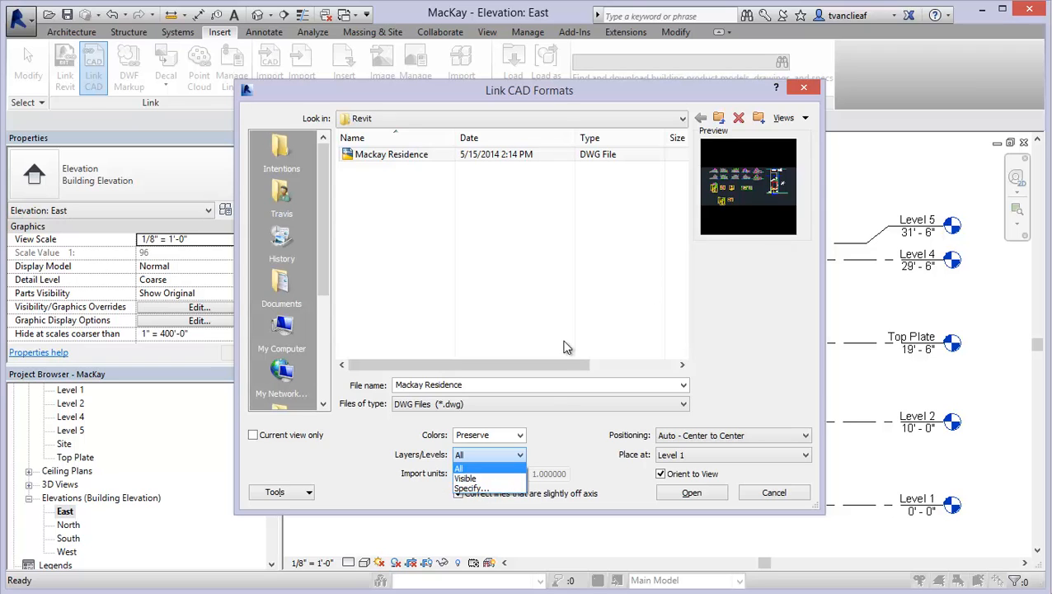
{"action": "left_click", "coordinate": [521, 454]}
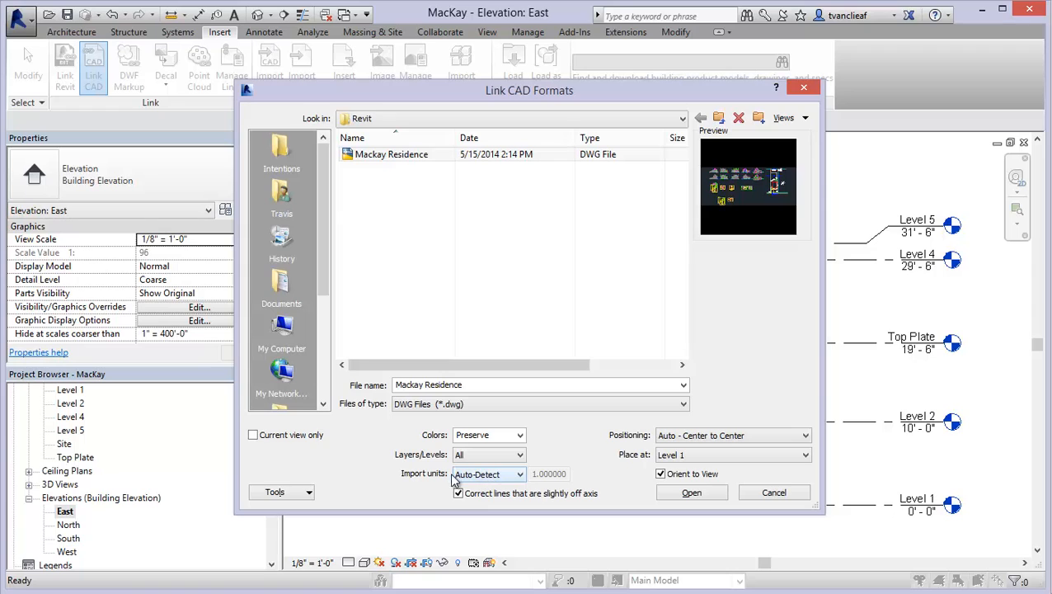
Keep the import units on Auto-Detect, choose Auto - Center to Center positioning and link the drawing
{"action": "left_click", "coordinate": [520, 475]}
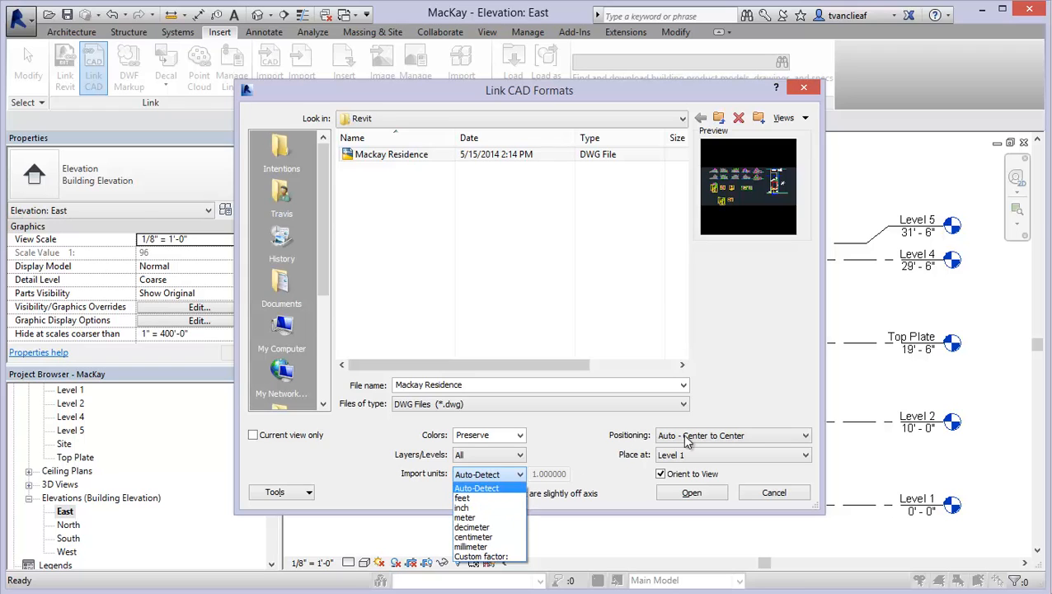
{"action": "left_click", "coordinate": [727, 443]}
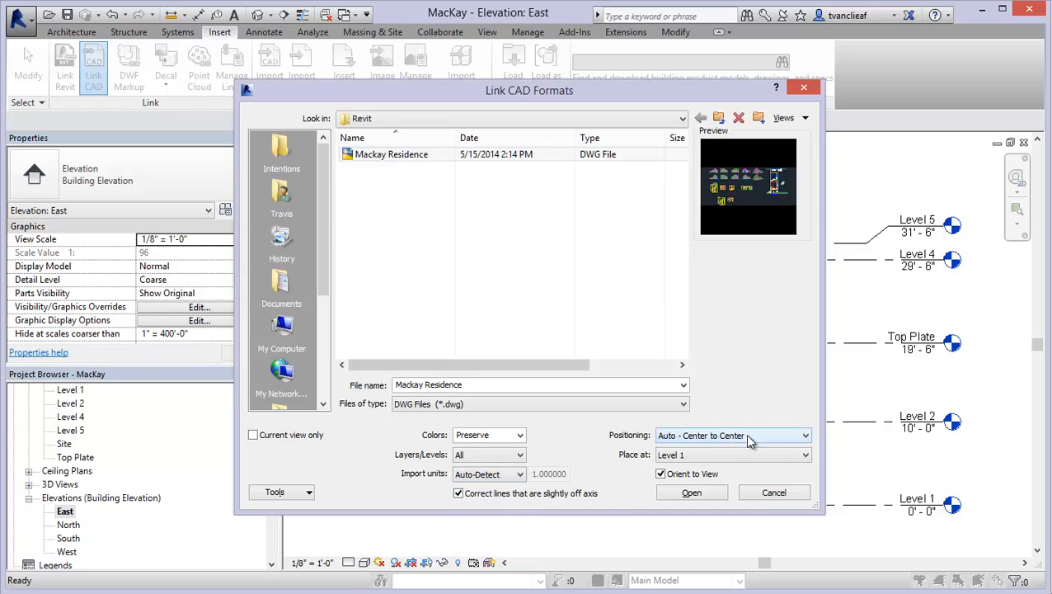
{"action": "left_click", "coordinate": [806, 437]}
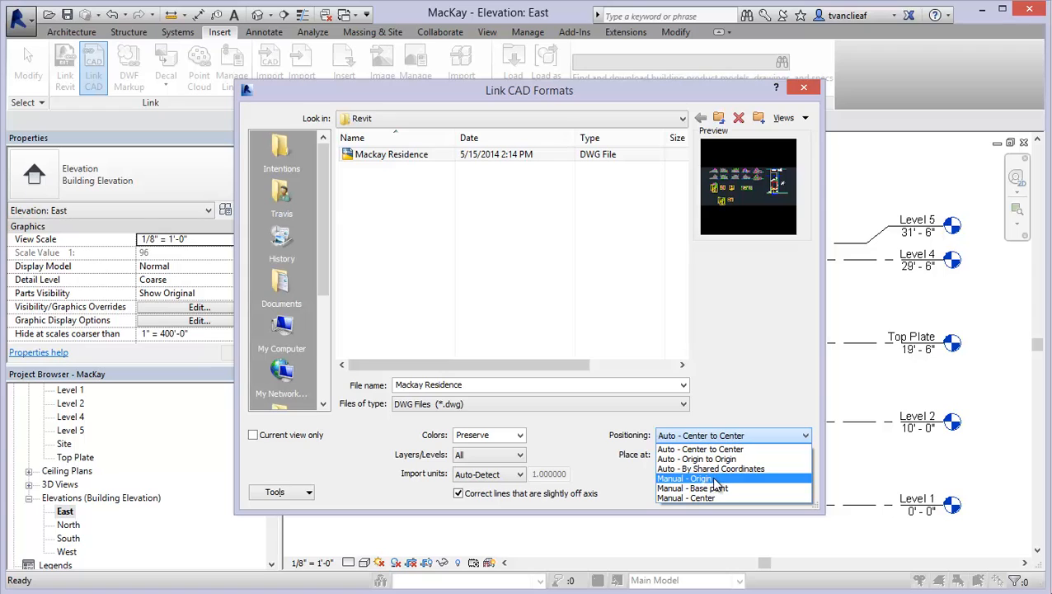
{"action": "left_click", "coordinate": [705, 448]}
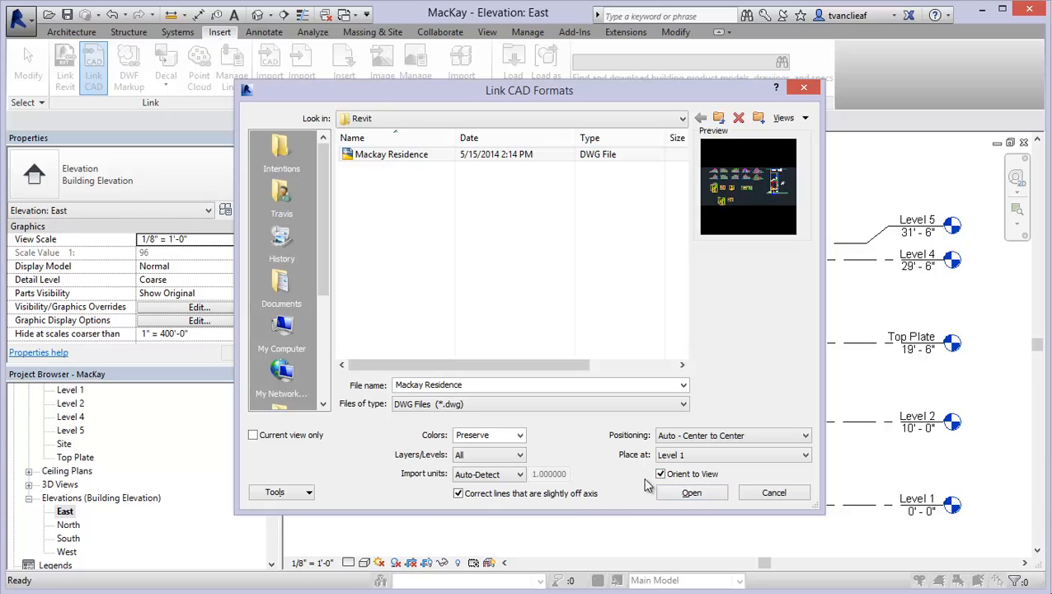
{"action": "left_click", "coordinate": [693, 493]}
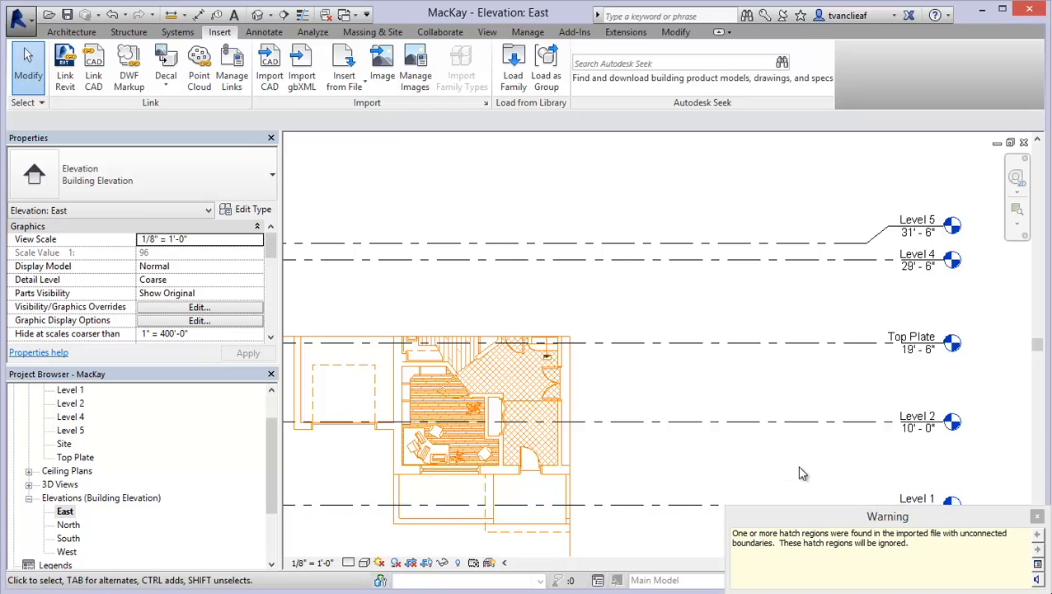
Dismiss the hatch warning and move the linked drawing so its upper building section lies over the level lines
{"action": "left_click", "coordinate": [1038, 517]}
{"action": "scroll", "coordinate": [658, 409], "scroll_direction": "down", "scroll_amount": 3}
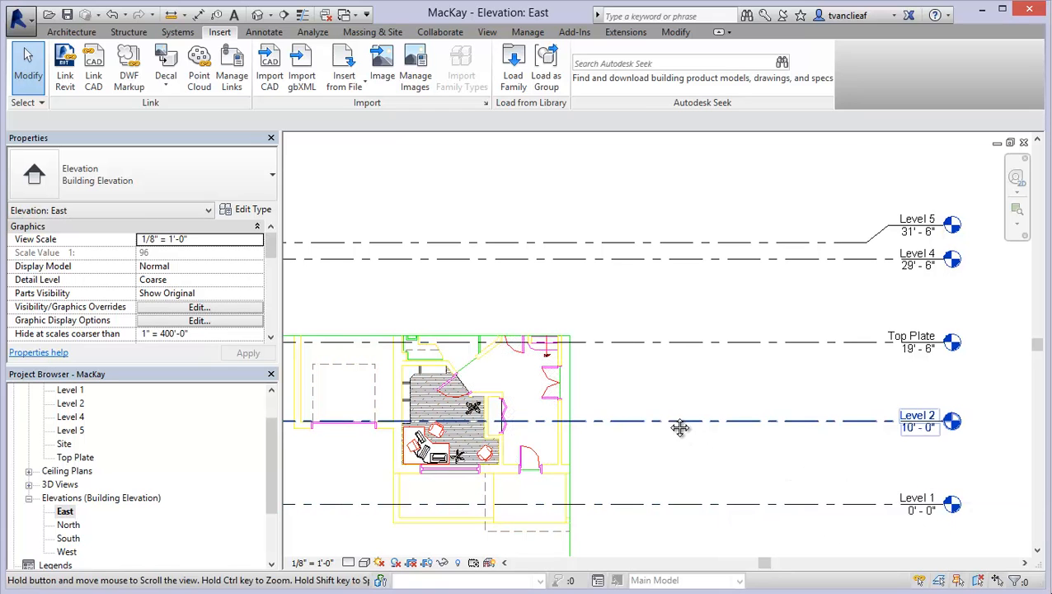
{"action": "middle_click_drag", "start_coordinate": [534, 429], "coordinate": [623, 437]}
{"action": "scroll", "coordinate": [623, 439], "scroll_direction": "down", "scroll_amount": 3}
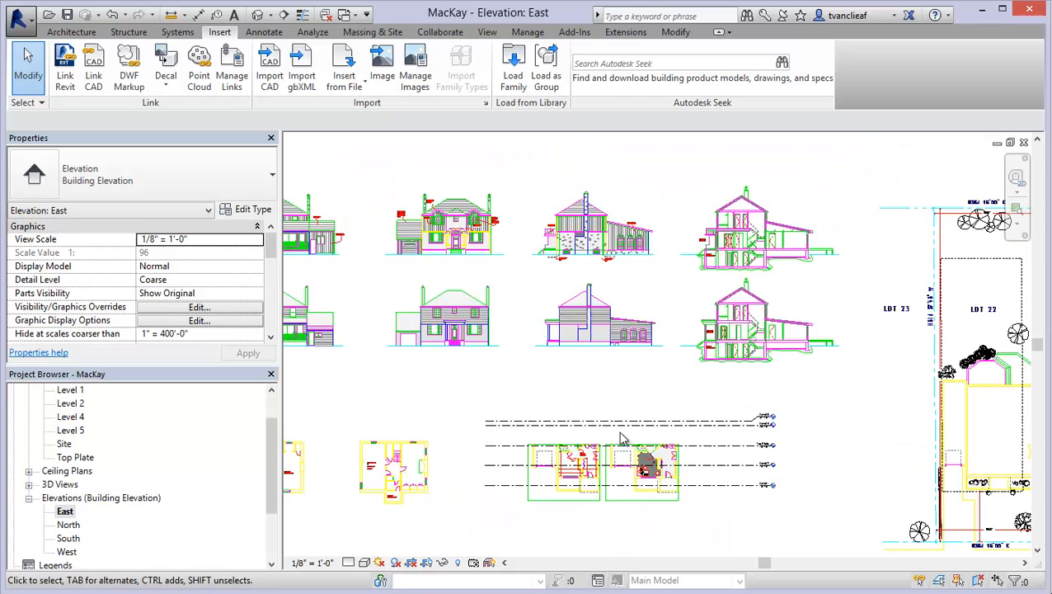
{"action": "scroll", "coordinate": [597, 409], "scroll_direction": "down", "scroll_amount": 3}
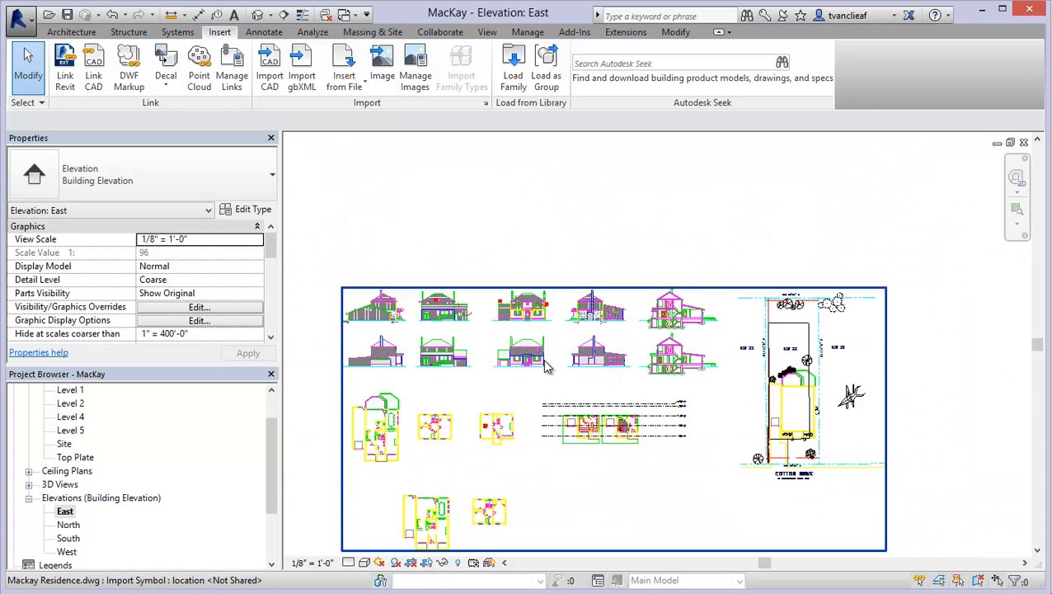
{"action": "middle_click_drag", "start_coordinate": [544, 367], "coordinate": [546, 330]}
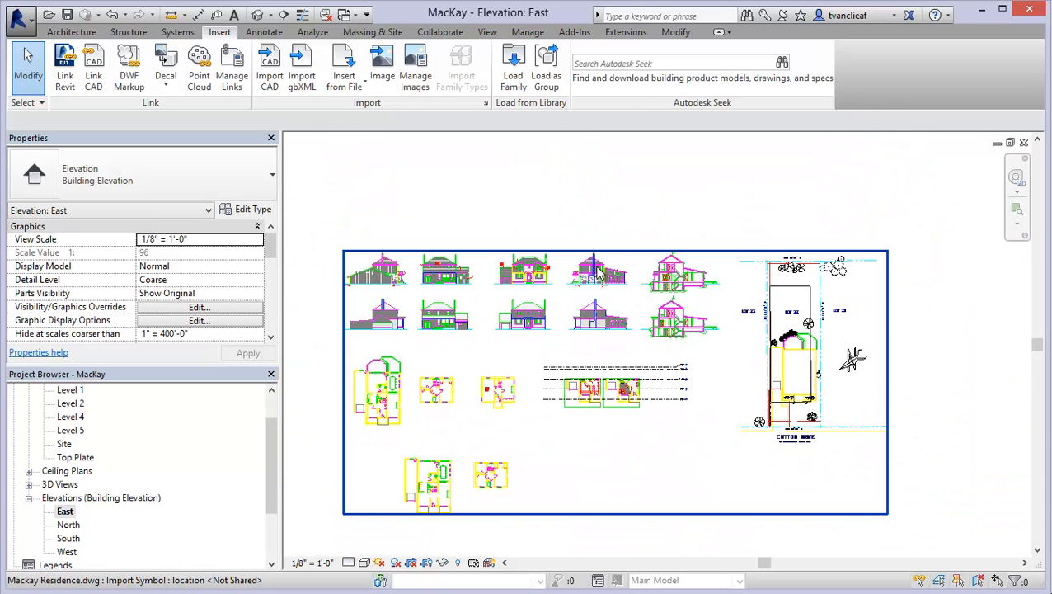
{"action": "left_click", "coordinate": [674, 289]}
{"action": "mouse_move", "coordinate": [674, 289]}
{"action": "left_mouse_down"}
{"action": "mouse_move", "coordinate": [765, 330]}
{"action": "mouse_move", "coordinate": [769, 371]}
{"action": "mouse_move", "coordinate": [699, 270]}
{"action": "mouse_move", "coordinate": [581, 330]}
{"action": "mouse_move", "coordinate": [591, 305]}
{"action": "mouse_move", "coordinate": [556, 345]}
{"action": "mouse_move", "coordinate": [536, 299]}
{"action": "mouse_move", "coordinate": [536, 375]}
{"action": "left_mouse_up"}
{"action": "key", "text": "Escape"}
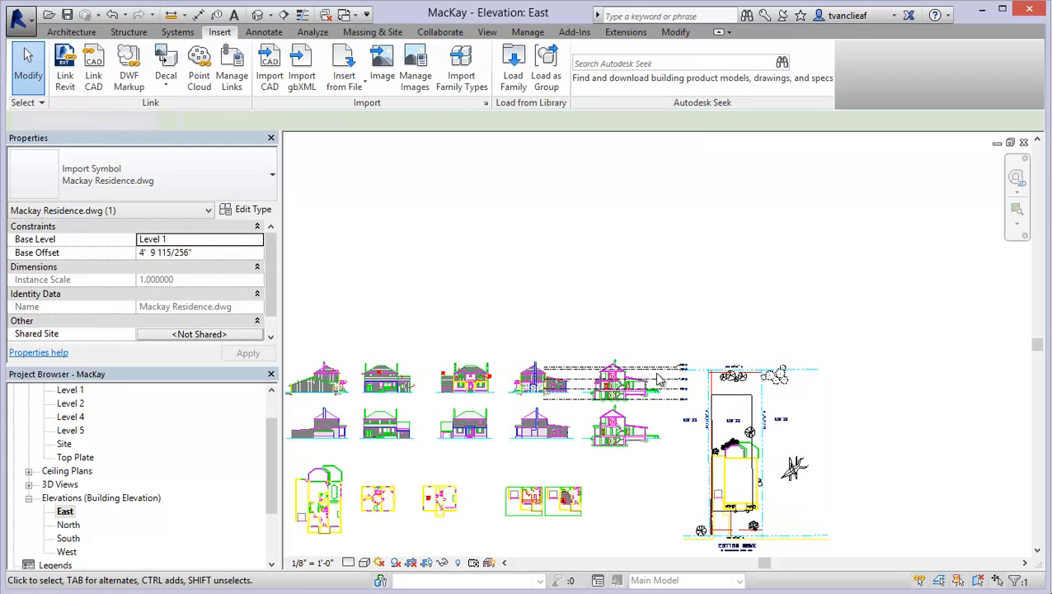
Examine how the floors and roof of the upper building section line up with the project's levels
{"action": "scroll", "coordinate": [627, 394], "scroll_direction": "up", "scroll_amount": 3}
{"action": "scroll", "coordinate": [647, 396], "scroll_direction": "up", "scroll_amount": 2}
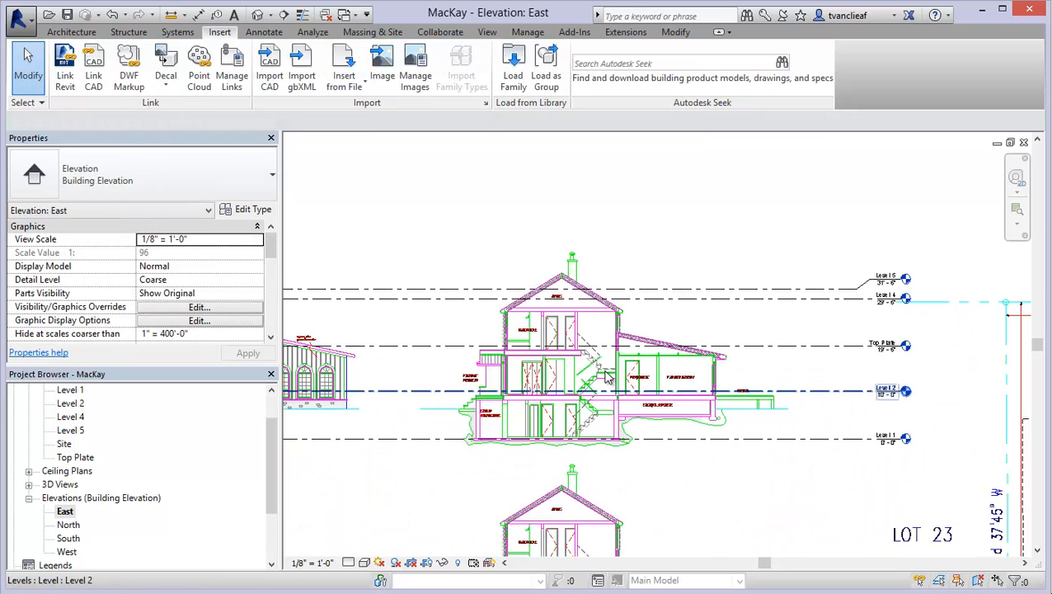
{"action": "scroll", "coordinate": [677, 444], "scroll_direction": "up", "scroll_amount": 3}
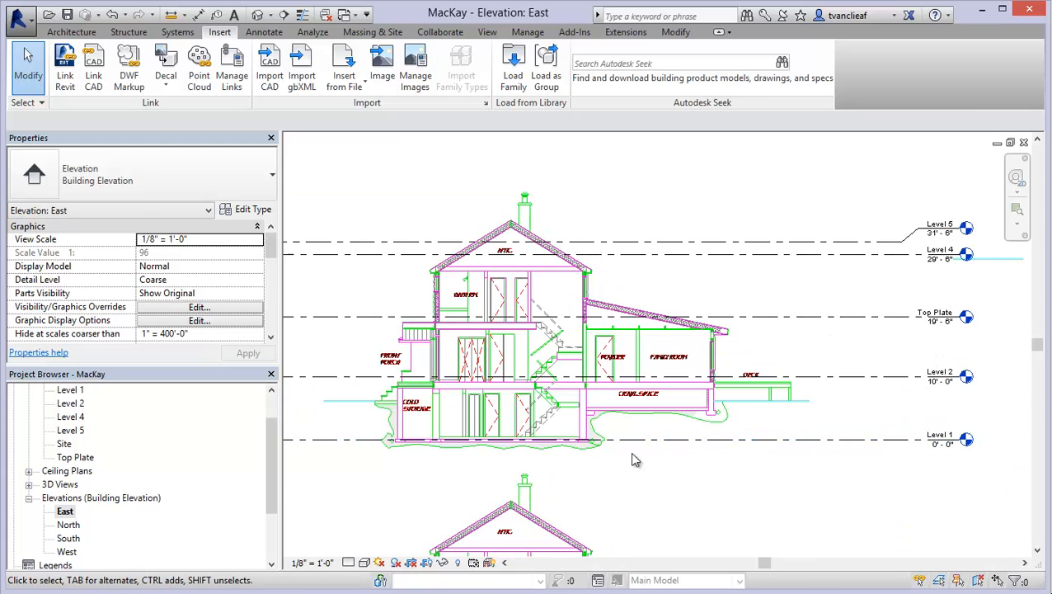
{"action": "middle_click_drag", "start_coordinate": [653, 432], "coordinate": [669, 480]}
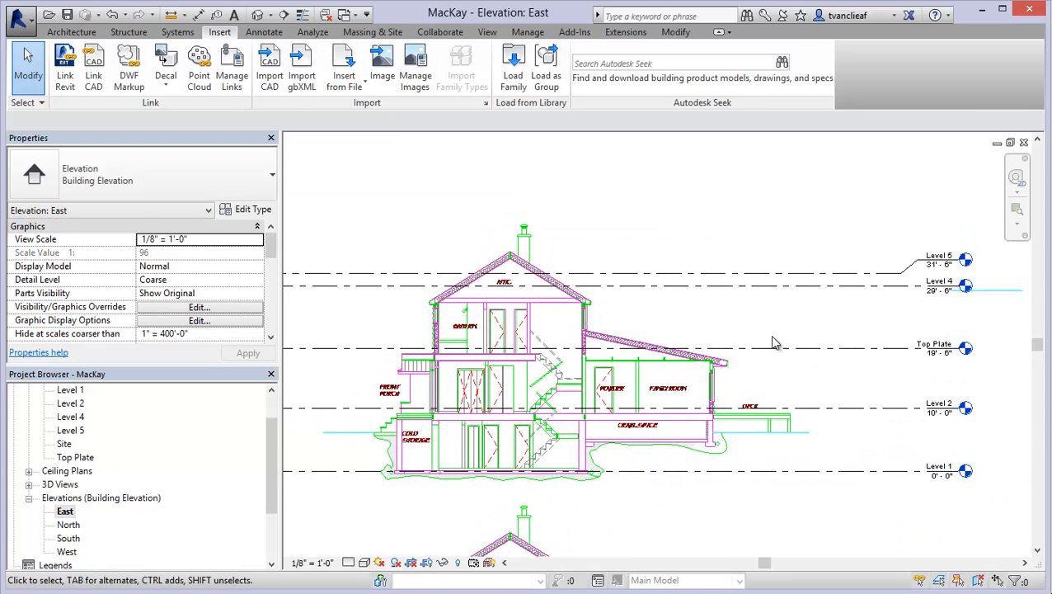
{"action": "middle_click_drag", "start_coordinate": [685, 353], "coordinate": [683, 330]}
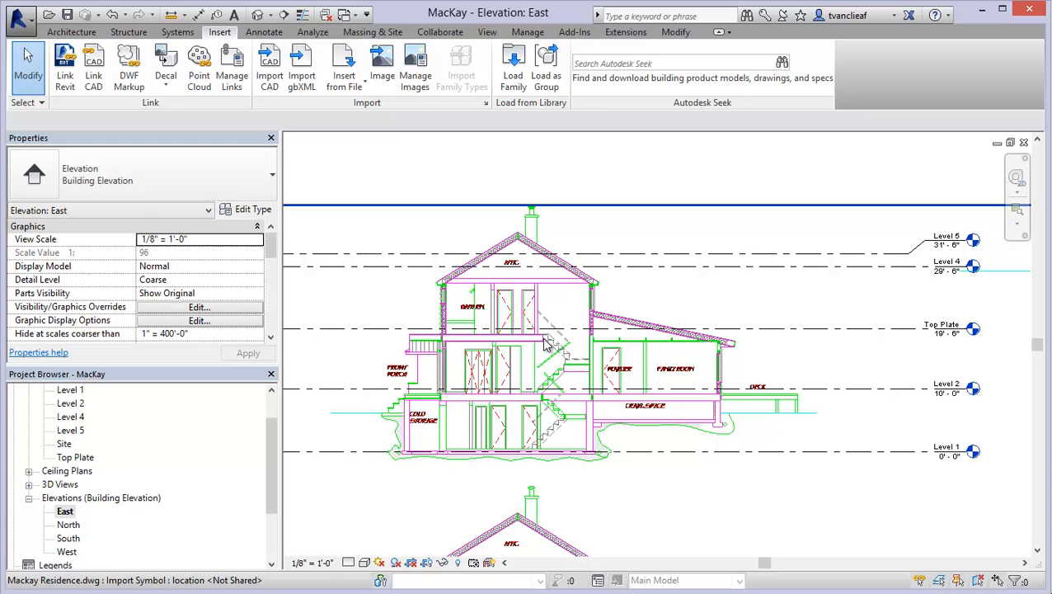
{"action": "scroll", "coordinate": [544, 344], "scroll_direction": "down", "scroll_amount": 3}
{"action": "scroll", "coordinate": [560, 346], "scroll_direction": "down", "scroll_amount": 2}
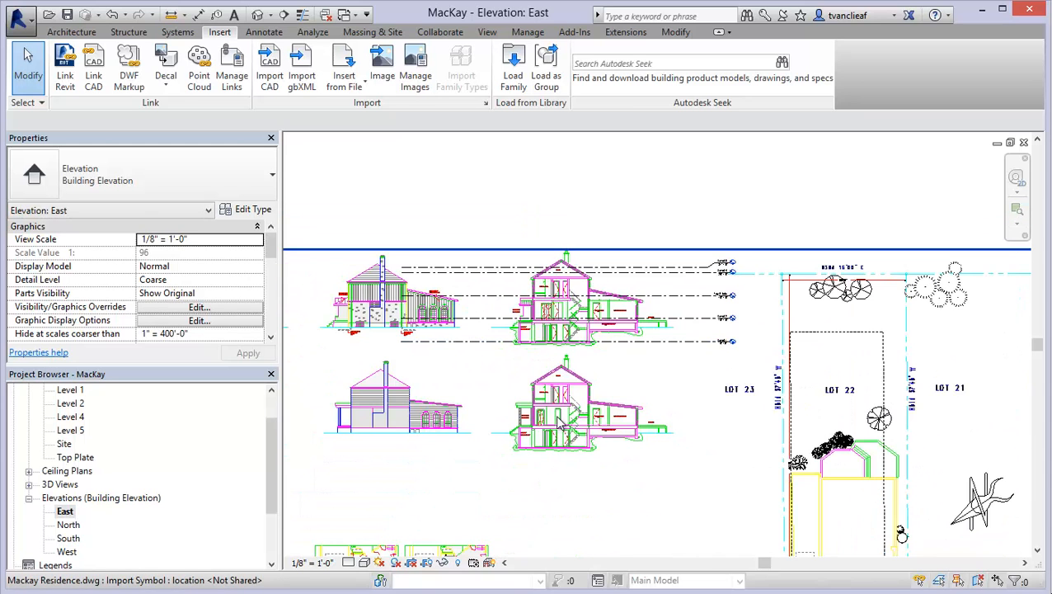
{"action": "scroll", "coordinate": [584, 297], "scroll_direction": "up", "scroll_amount": 3}
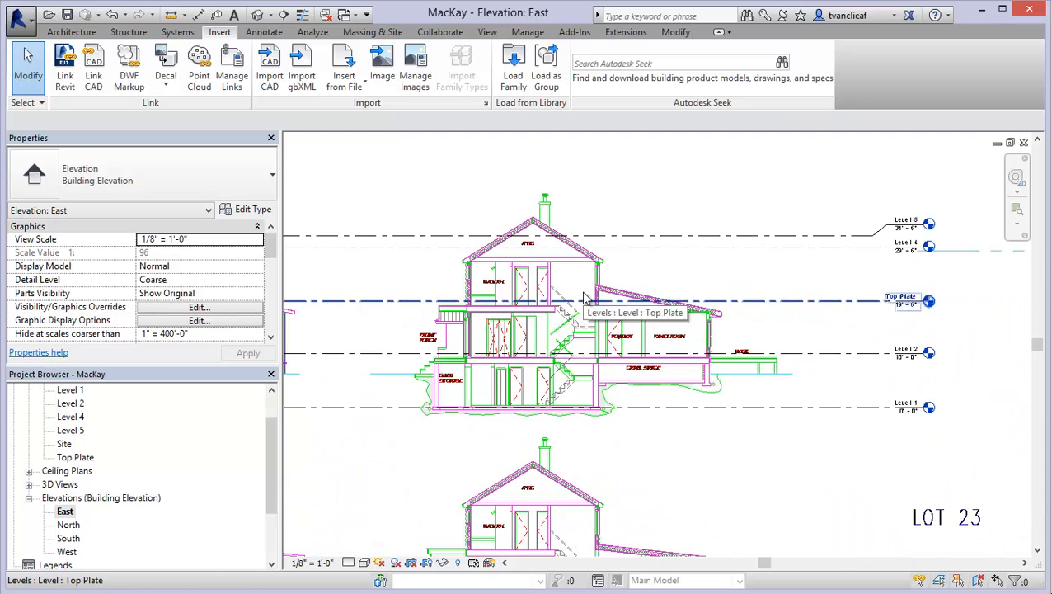
{"action": "scroll", "coordinate": [527, 292], "scroll_direction": "up", "scroll_amount": 4}
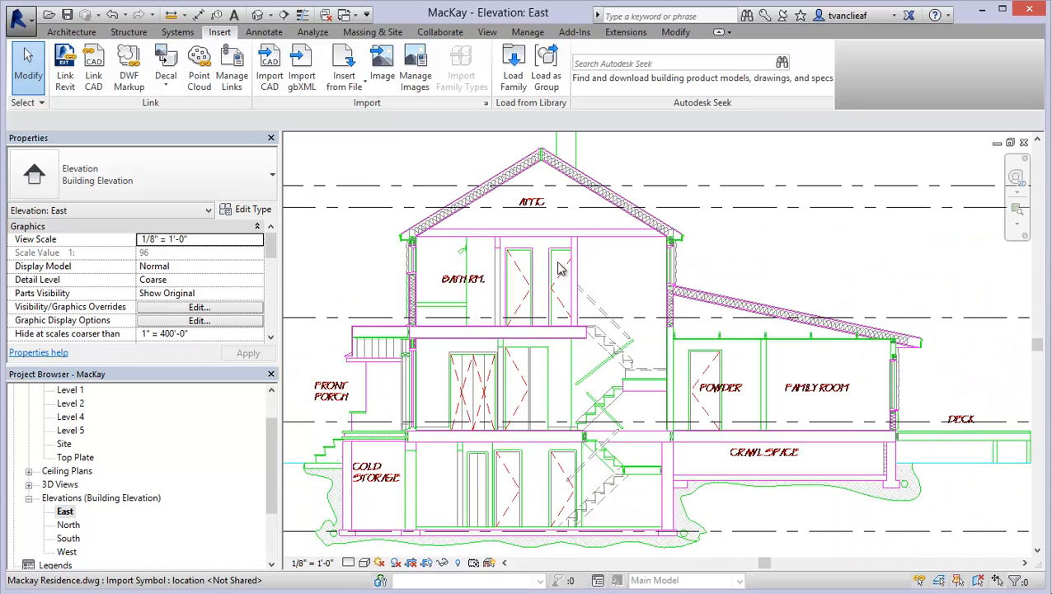
Pin the linked Mackay Residence drawing in place and clear the selection
{"action": "left_click", "coordinate": [552, 284]}
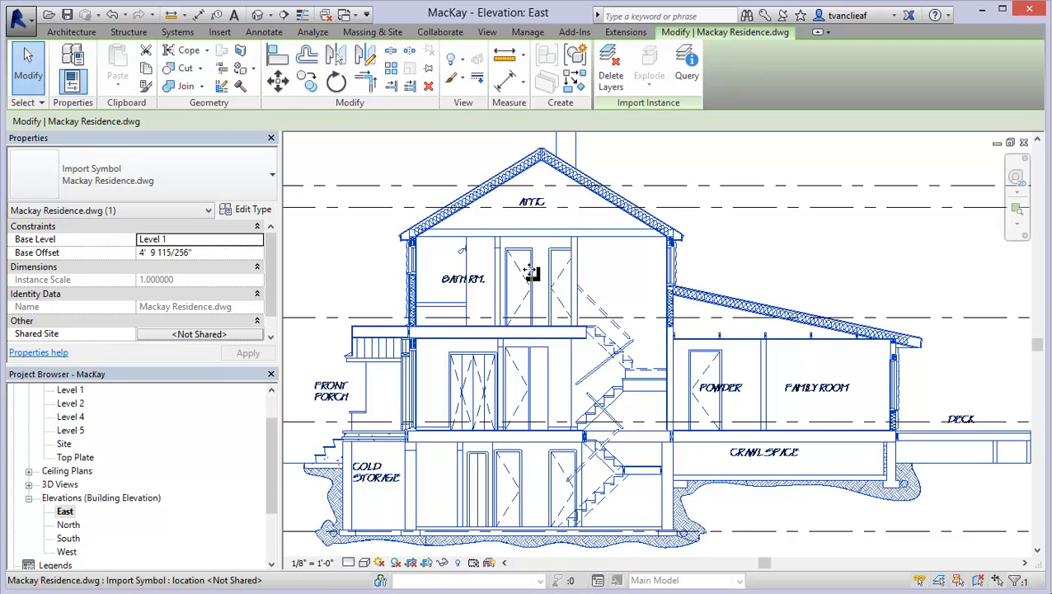
{"action": "left_click", "coordinate": [427, 72]}
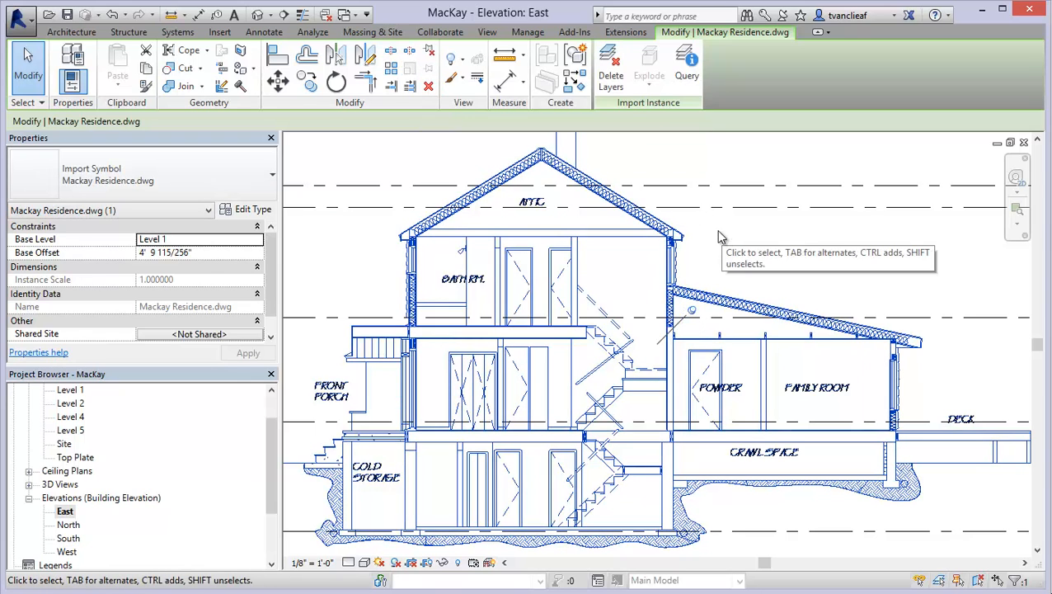
{"action": "left_click", "coordinate": [696, 237]}
{"action": "scroll", "coordinate": [714, 285], "scroll_direction": "down", "scroll_amount": 2}
{"action": "left_click", "coordinate": [714, 303]}
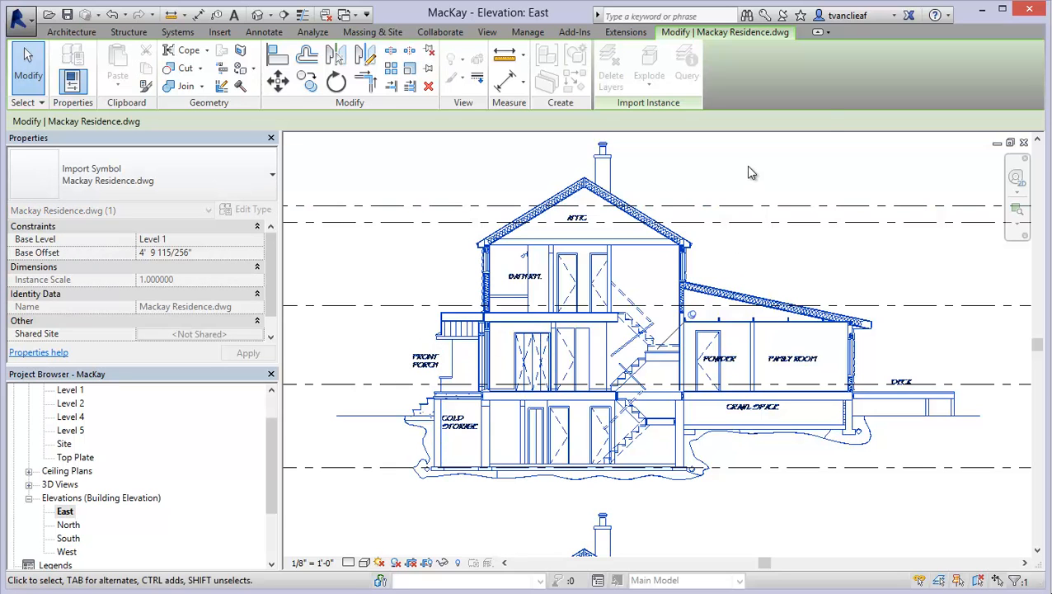
{"action": "key", "text": "Escape"}
Examine the Level 1 line against the basement slab and footing, and the other levels against the section
{"action": "middle_click_drag", "start_coordinate": [749, 247], "coordinate": [638, 259]}
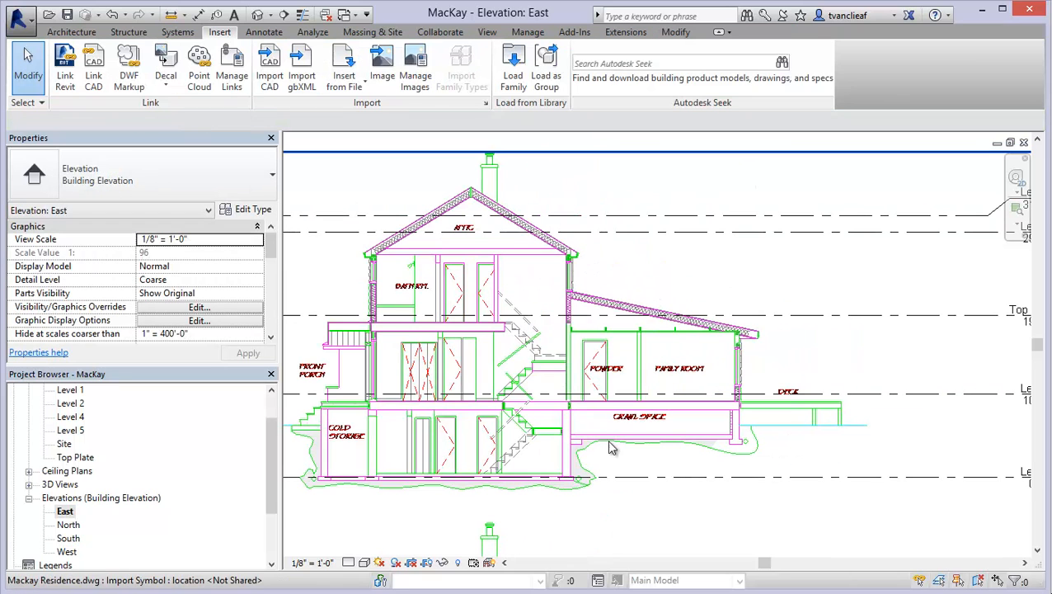
{"action": "scroll", "coordinate": [610, 448], "scroll_direction": "up", "scroll_amount": 5}
{"action": "left_click", "coordinate": [709, 461]}
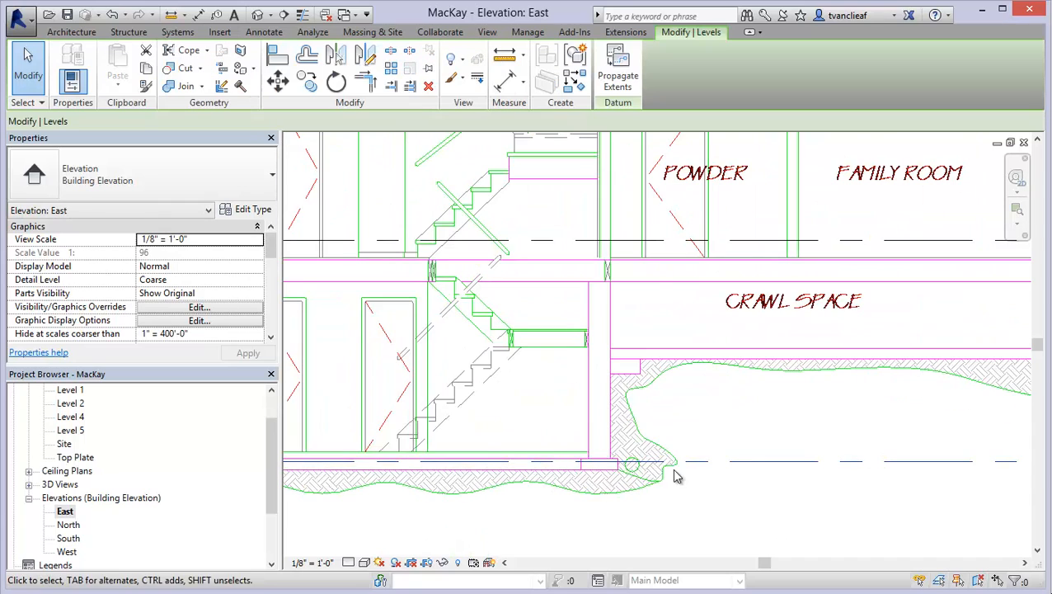
{"action": "scroll", "coordinate": [631, 467], "scroll_direction": "up", "scroll_amount": 2}
{"action": "middle_click_drag", "start_coordinate": [615, 526], "coordinate": [566, 470]}
{"action": "scroll", "coordinate": [640, 444], "scroll_direction": "down", "scroll_amount": 1}
{"action": "middle_click_drag", "start_coordinate": [719, 458], "coordinate": [528, 462]}
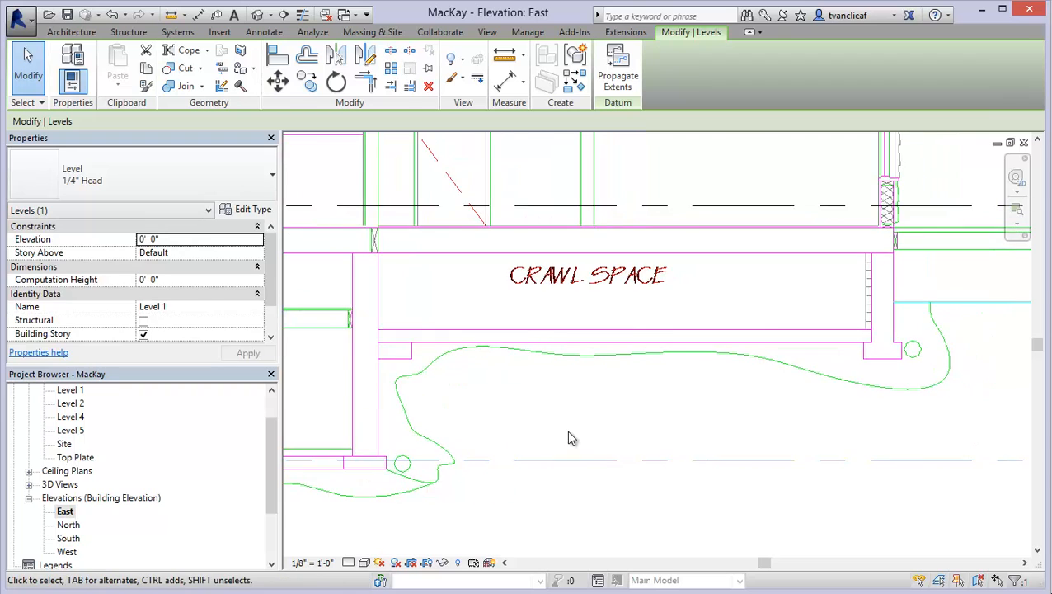
{"action": "scroll", "coordinate": [569, 434], "scroll_direction": "down", "scroll_amount": 3}
{"action": "scroll", "coordinate": [576, 435], "scroll_direction": "down", "scroll_amount": 4}
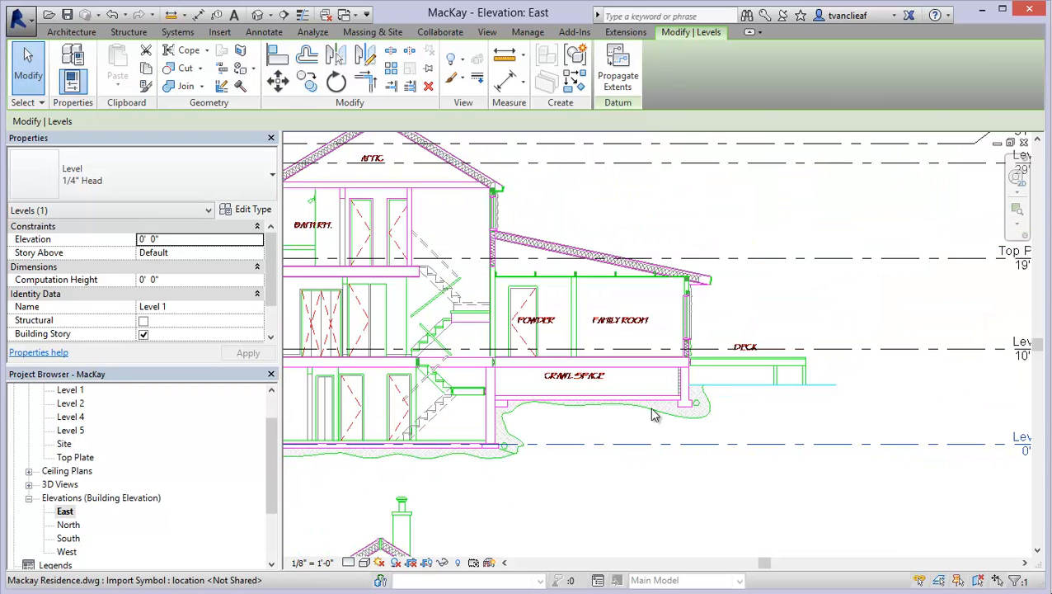
{"action": "scroll", "coordinate": [654, 414], "scroll_direction": "down", "scroll_amount": 2}
{"action": "left_click", "coordinate": [887, 399]}
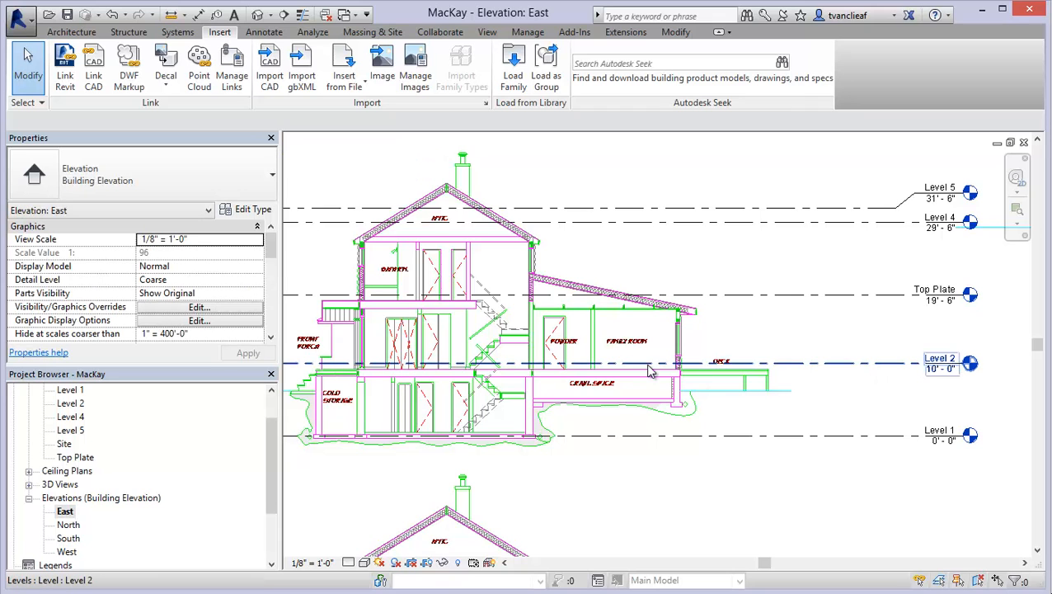
Align Level 2 with the top of the floor structure between the family room and the crawl space
{"action": "scroll", "coordinate": [610, 371], "scroll_direction": "up", "scroll_amount": 5}
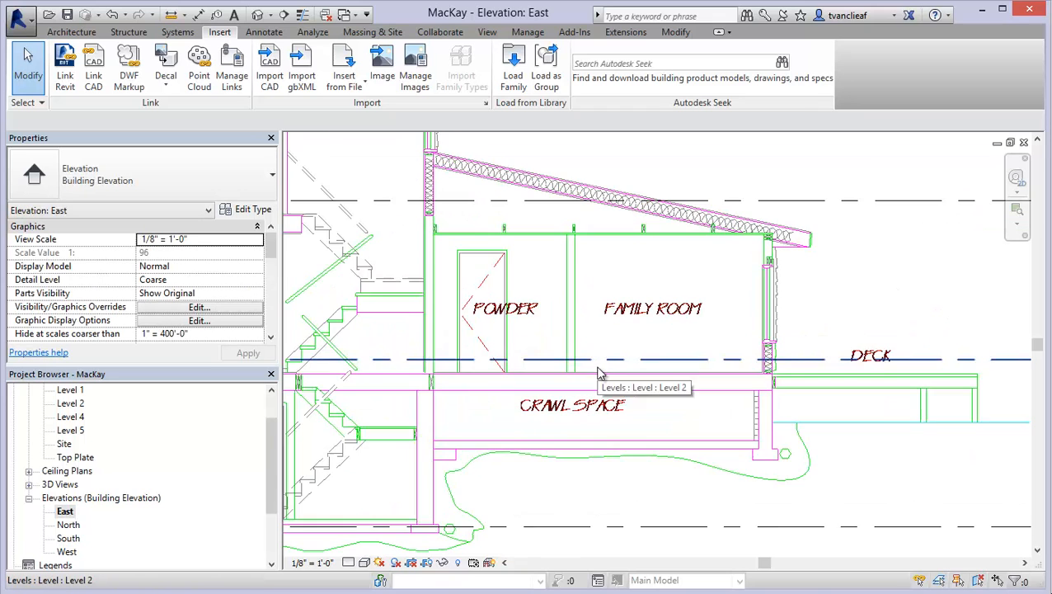
{"action": "scroll", "coordinate": [620, 382], "scroll_direction": "up", "scroll_amount": 1}
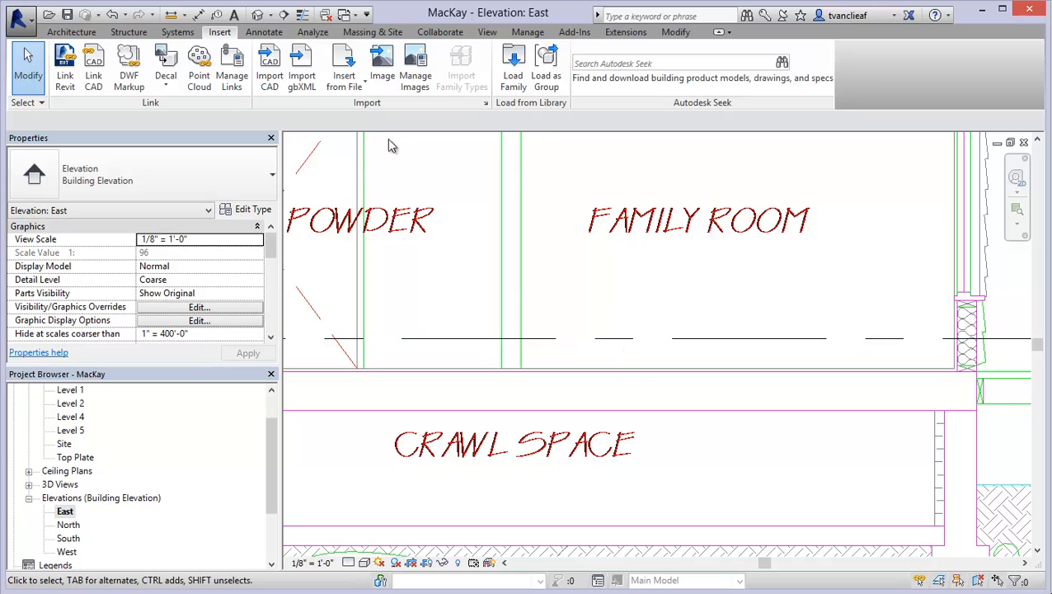
{"action": "left_click", "coordinate": [677, 32]}
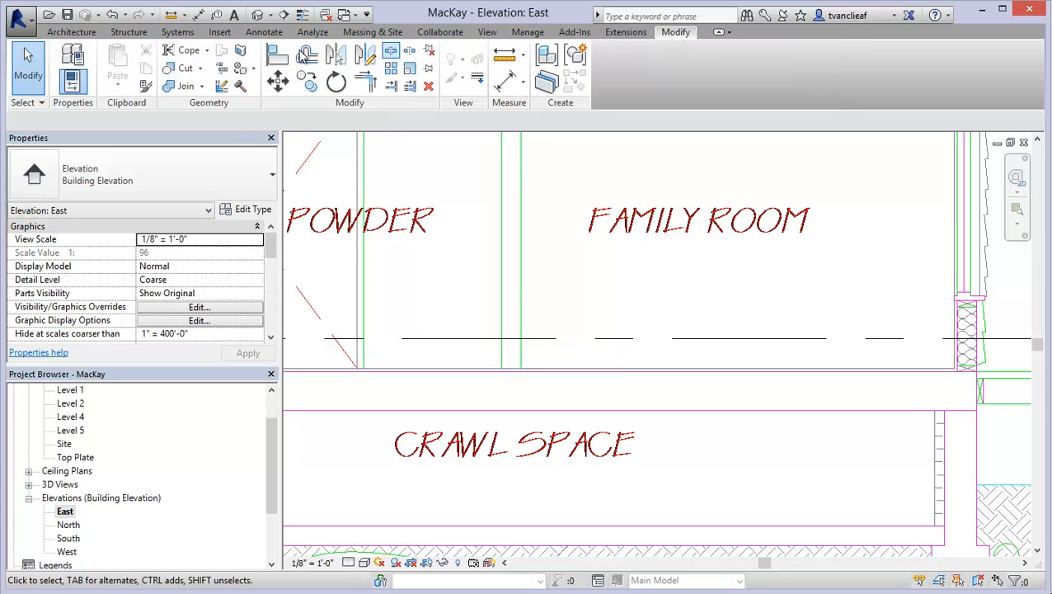
{"action": "left_click", "coordinate": [285, 65]}
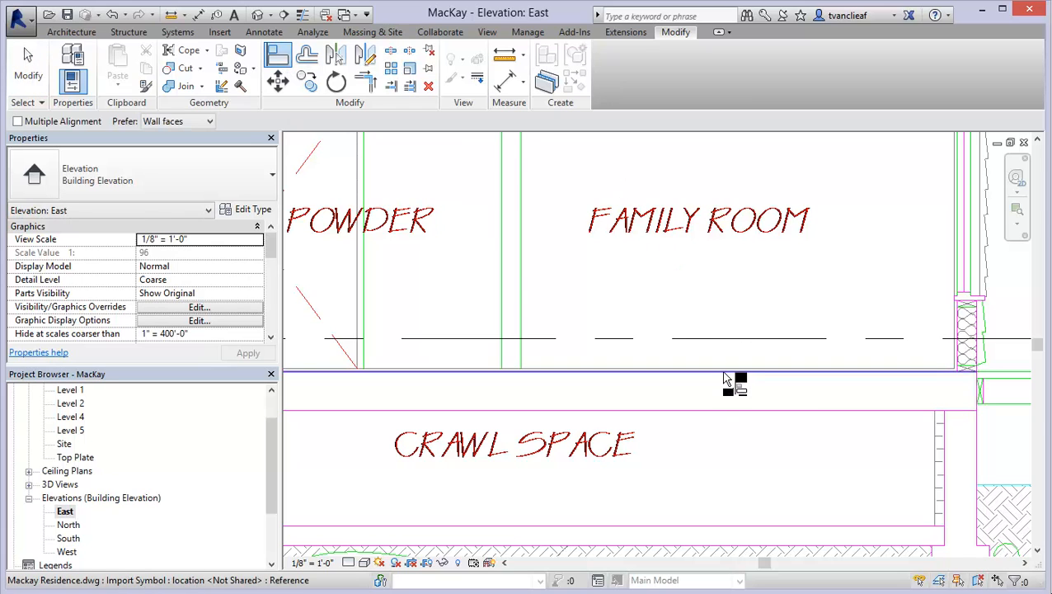
{"action": "scroll", "coordinate": [876, 386], "scroll_direction": "up", "scroll_amount": 2}
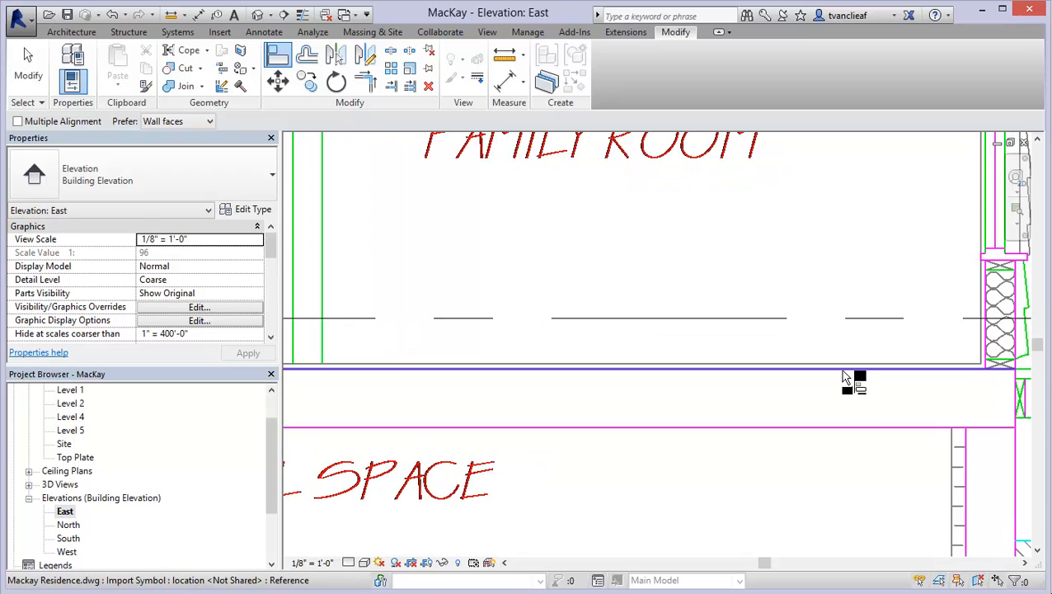
{"action": "left_click", "coordinate": [842, 370]}
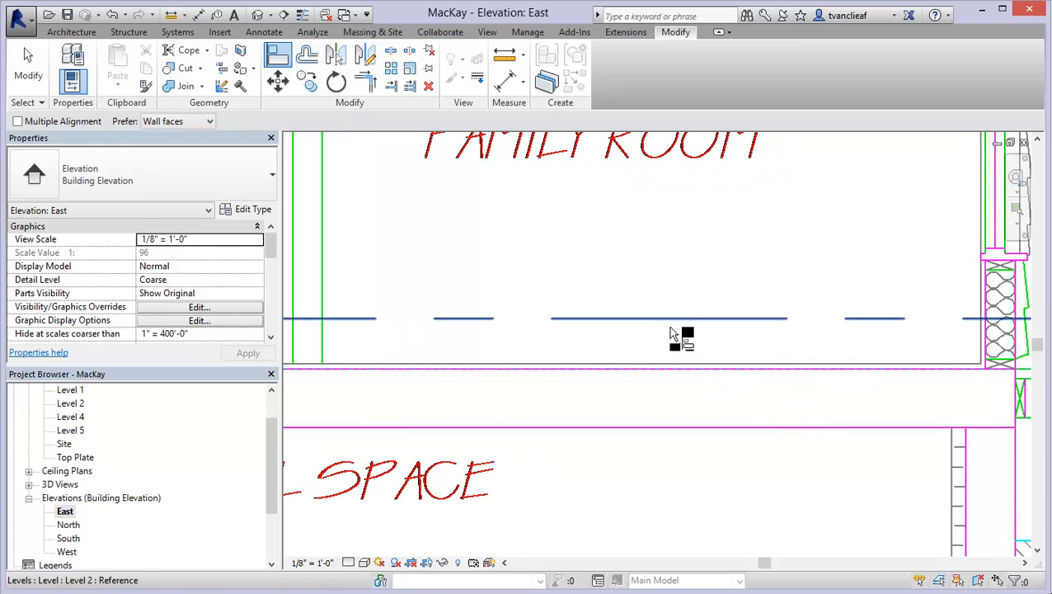
{"action": "scroll", "coordinate": [675, 336], "scroll_direction": "down", "scroll_amount": 5}
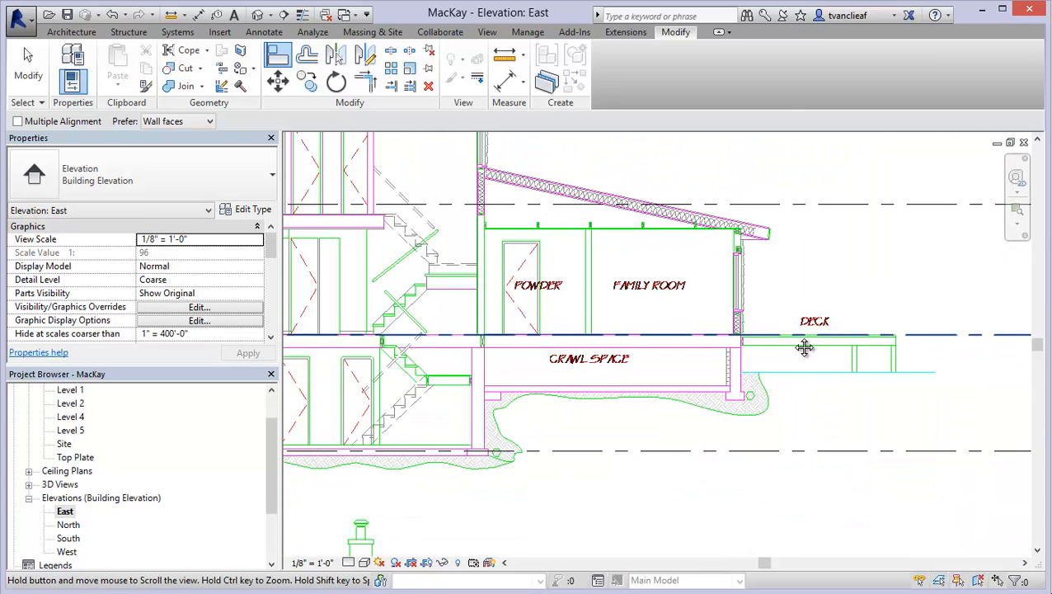
{"action": "middle_click_drag", "start_coordinate": [804, 348], "coordinate": [570, 331]}
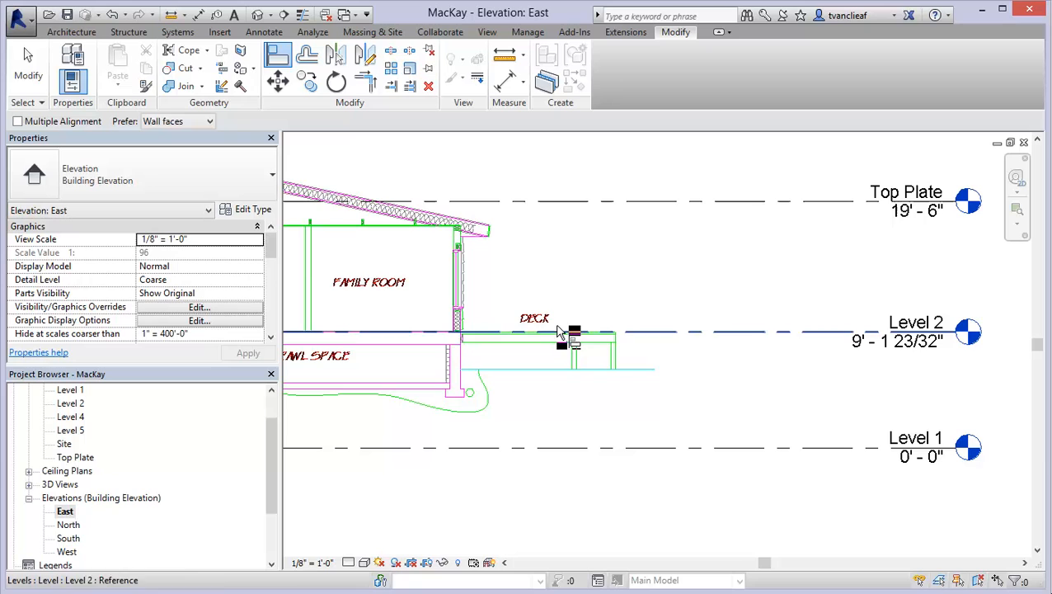
{"action": "left_click", "coordinate": [849, 340]}
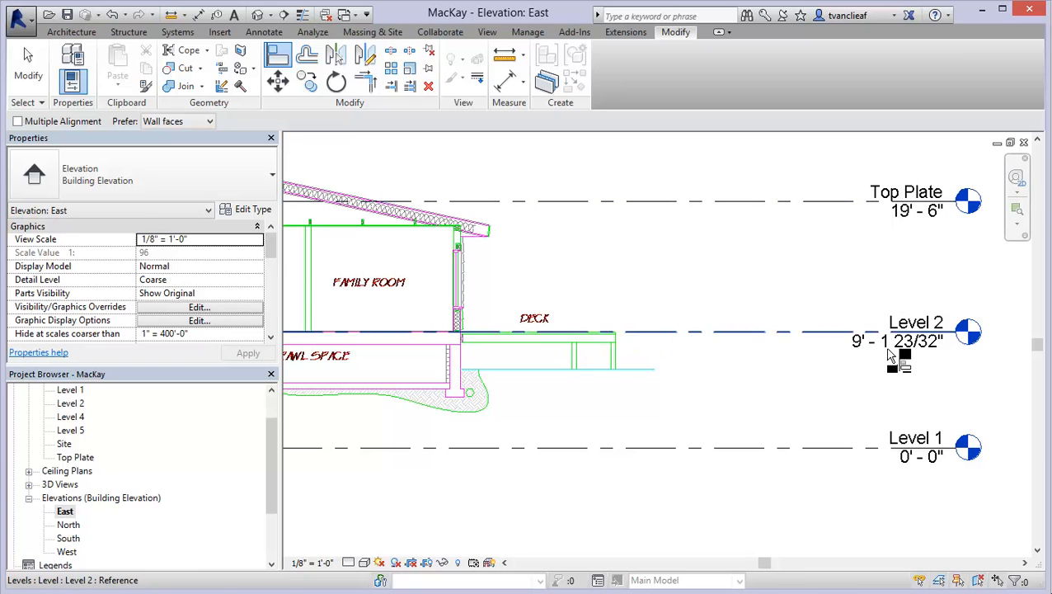
{"action": "scroll", "coordinate": [830, 342], "scroll_direction": "down", "scroll_amount": 1}
{"action": "key", "text": "Escape"}
{"action": "key", "text": "Escape"}
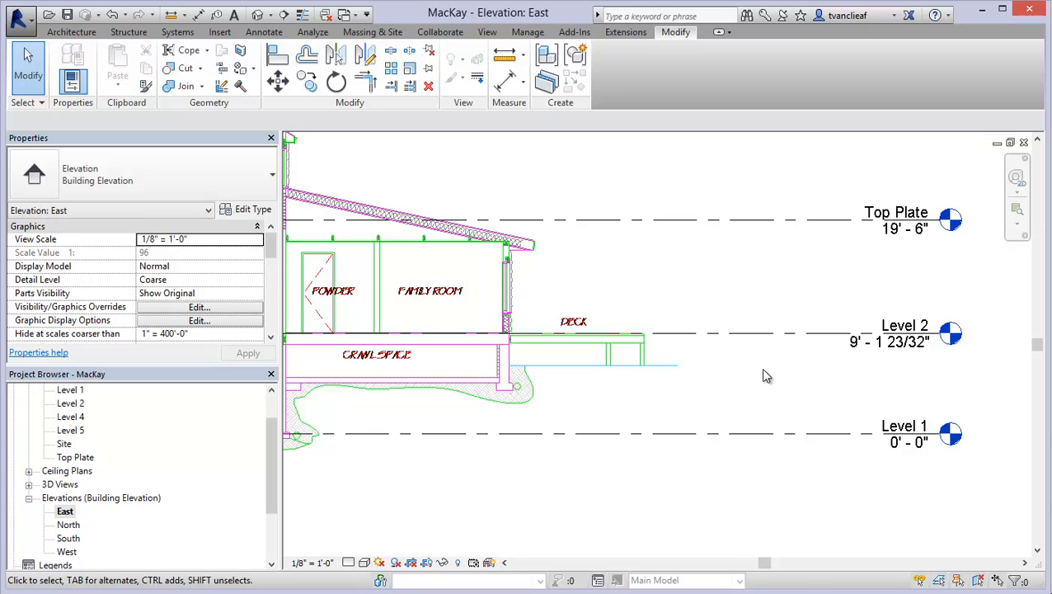
Select the linked Mackay Residence drawing in the East elevation and unpin it
{"action": "middle_click_drag", "start_coordinate": [764, 368], "coordinate": [711, 379]}
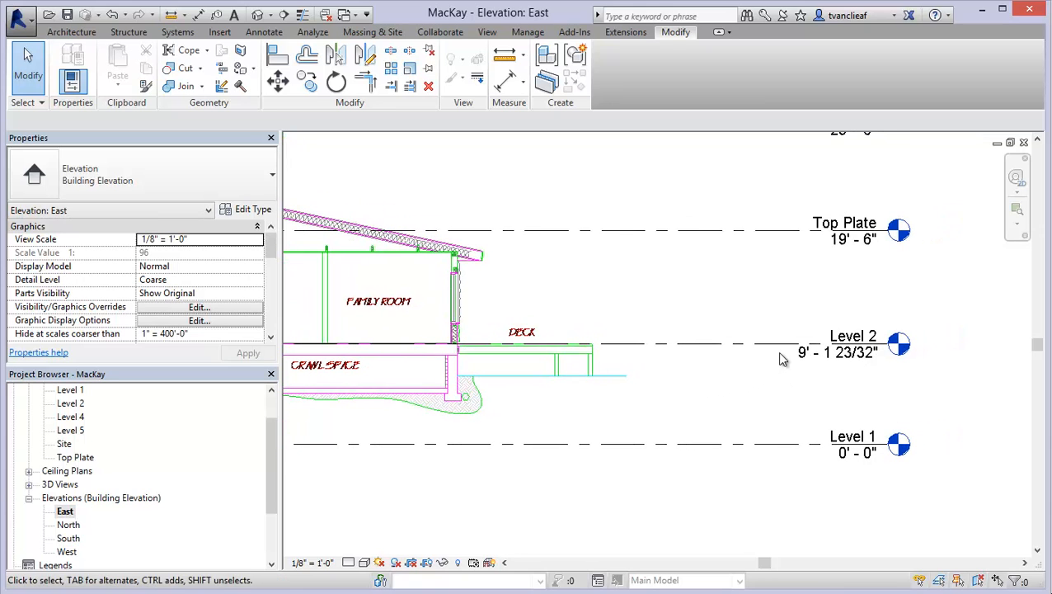
{"action": "scroll", "coordinate": [777, 356], "scroll_direction": "down", "scroll_amount": 1}
{"action": "left_click", "coordinate": [587, 363]}
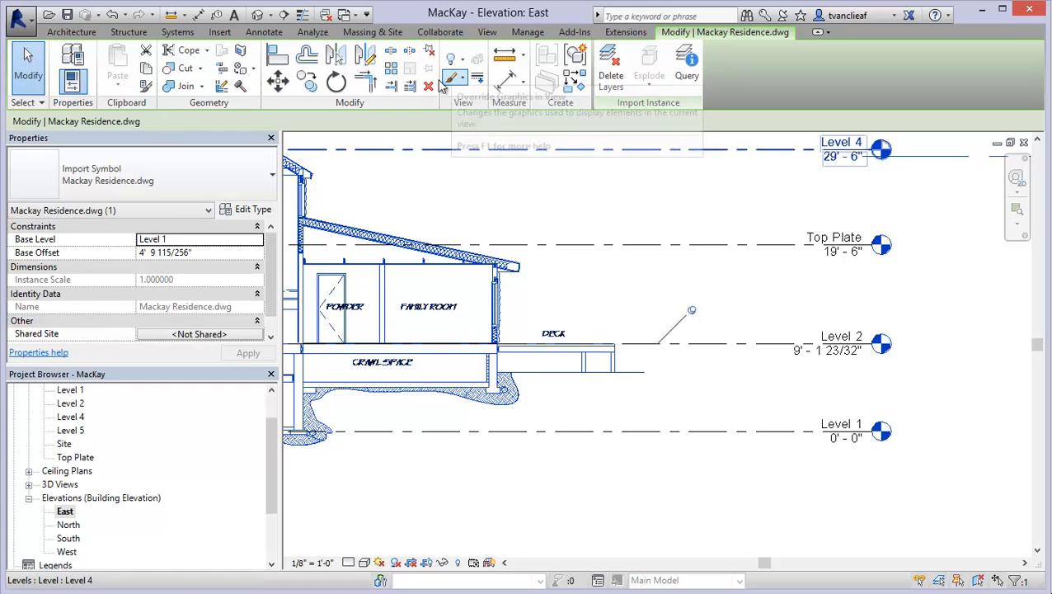
{"action": "left_click", "coordinate": [760, 360]}
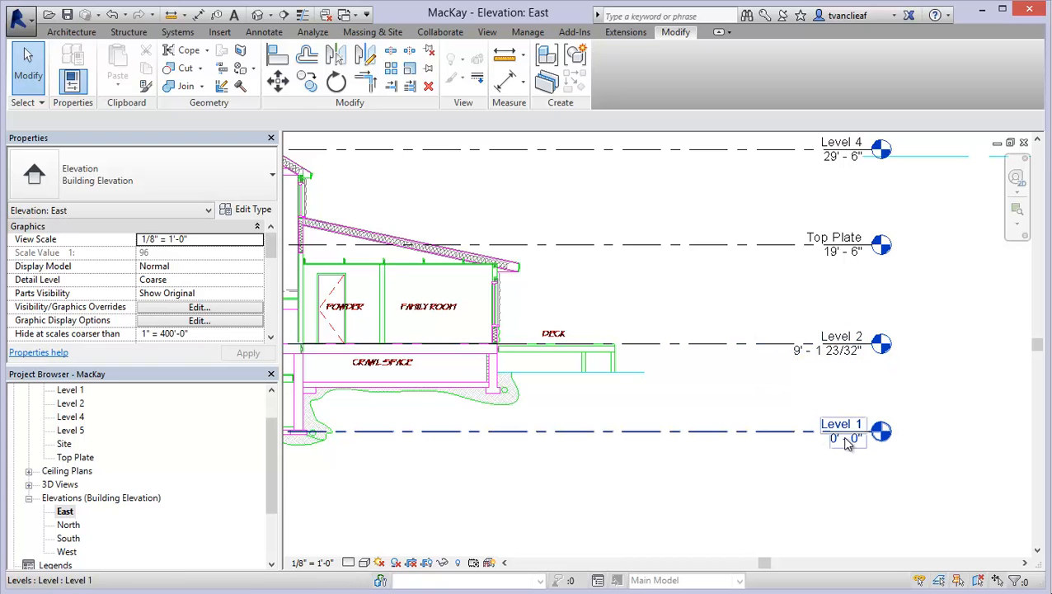
{"action": "mouse_move", "coordinate": [702, 396]}
{"action": "middle_mouse_down"}
{"action": "mouse_move", "coordinate": [752, 391]}
{"action": "mouse_move", "coordinate": [763, 445]}
{"action": "middle_mouse_up"}
{"action": "scroll", "coordinate": [764, 383], "scroll_direction": "down", "scroll_amount": 1}
{"action": "scroll", "coordinate": [702, 375], "scroll_direction": "up", "scroll_amount": 3}
{"action": "left_click", "coordinate": [702, 375]}
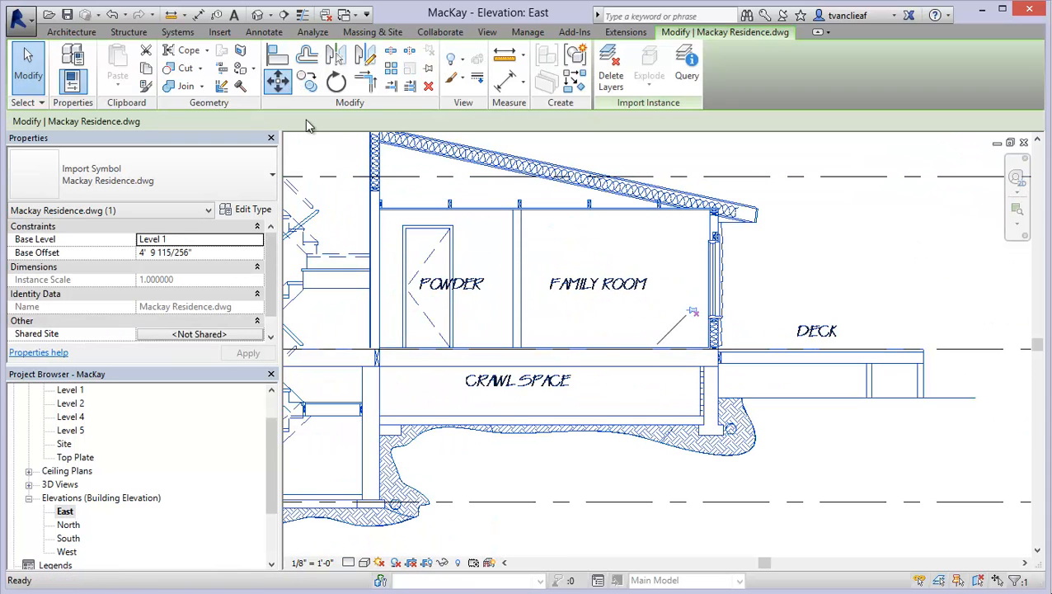
Move the Mackay Residence drawing straight down from the Level 2 line to the Level 1 line
{"action": "scroll", "coordinate": [629, 359], "scroll_direction": "up", "scroll_amount": 5}
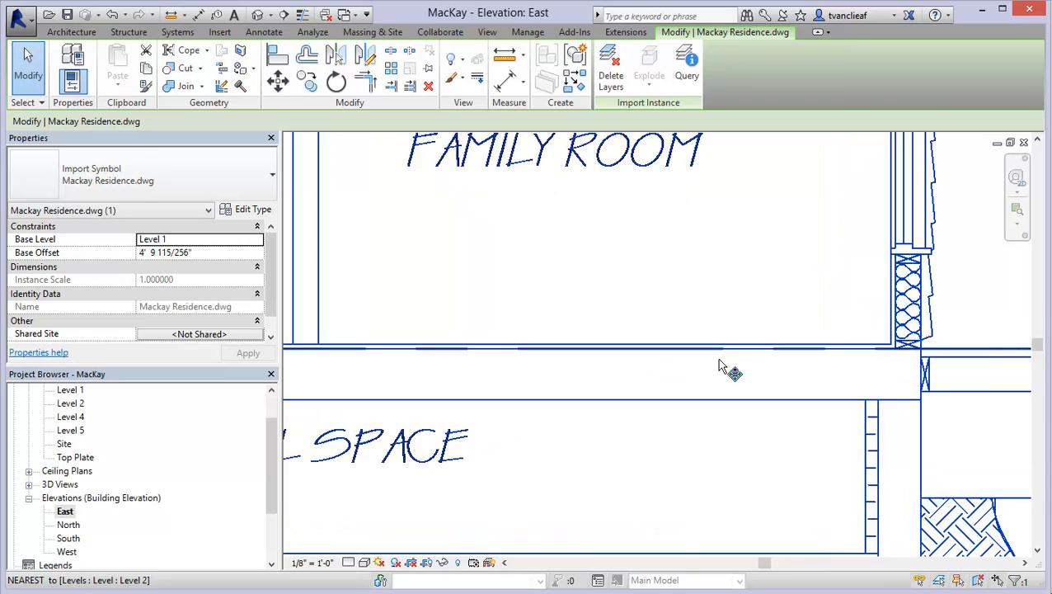
{"action": "left_click", "coordinate": [745, 354]}
{"action": "scroll", "coordinate": [746, 358], "scroll_direction": "down", "scroll_amount": 5}
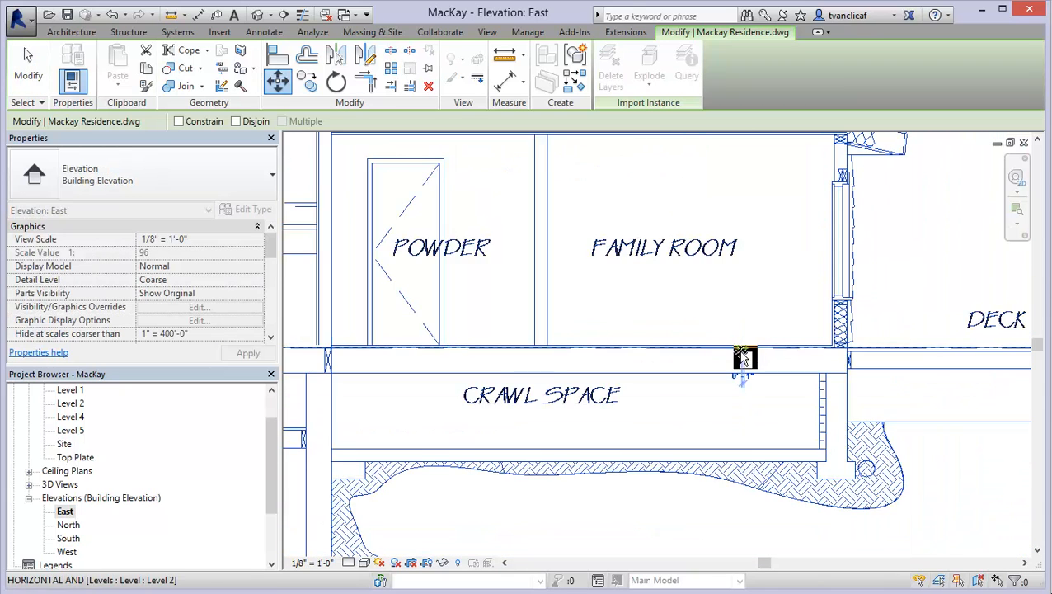
{"action": "middle_click_drag", "start_coordinate": [744, 387], "coordinate": [723, 290]}
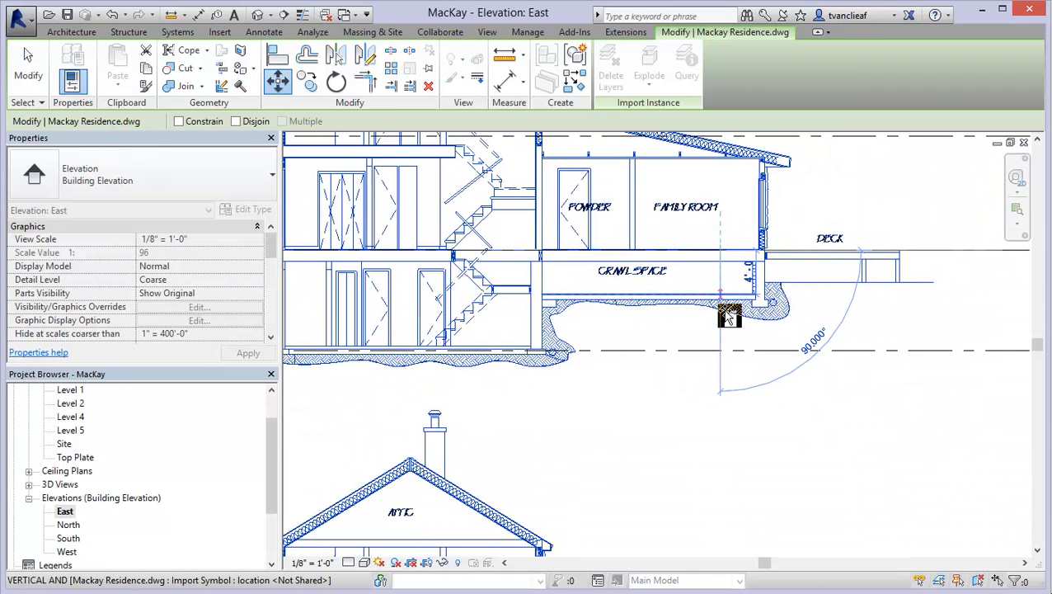
{"action": "left_click", "coordinate": [723, 354]}
Pin the moved Mackay Residence drawing in place and clear the selection
{"action": "left_click", "coordinate": [671, 417]}
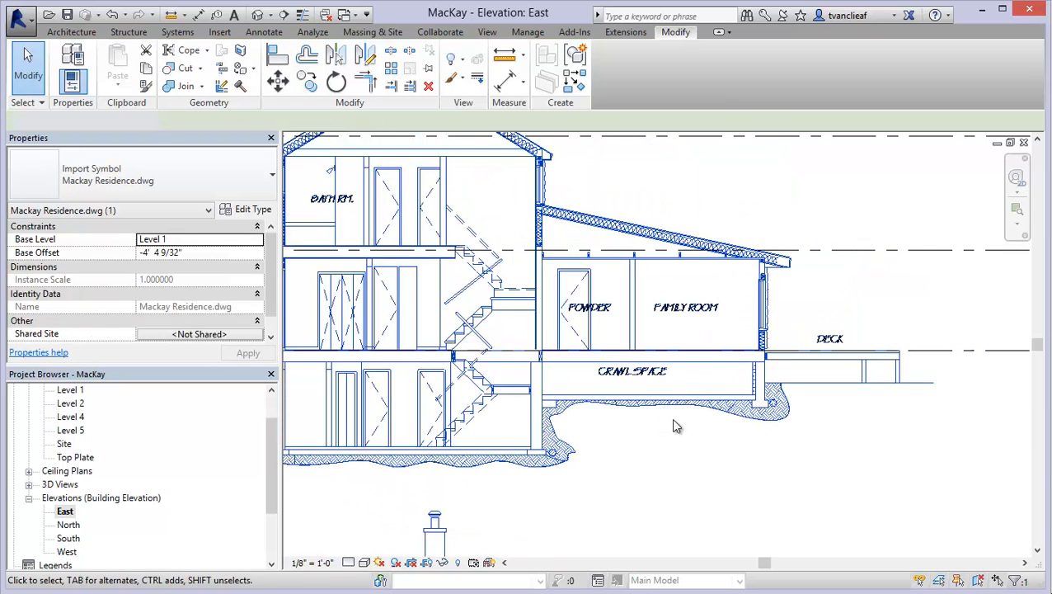
{"action": "left_click", "coordinate": [721, 411]}
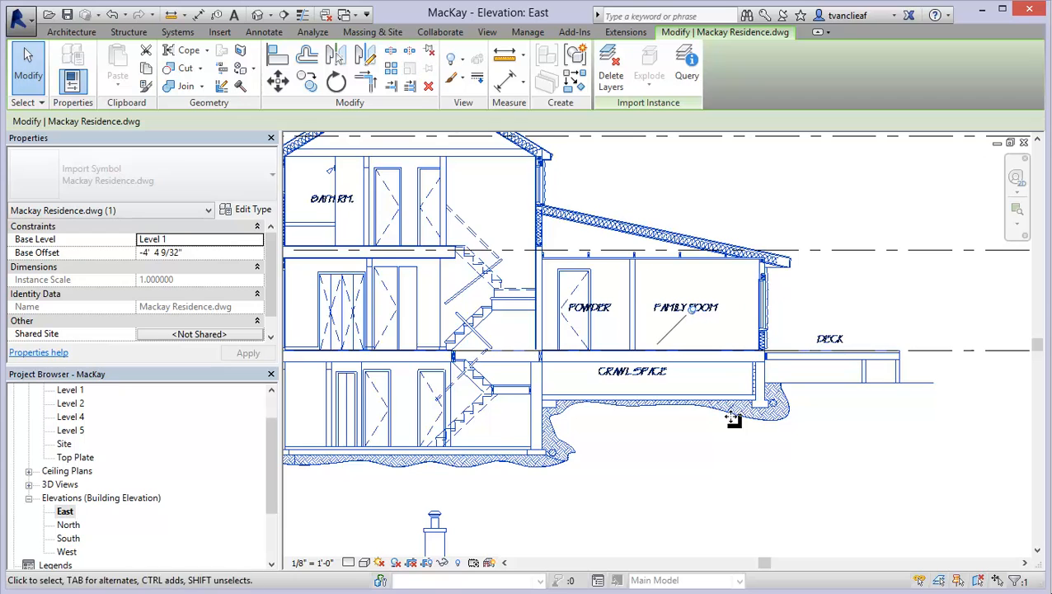
{"action": "left_click", "coordinate": [717, 446]}
Rename Level 1 to Main Floor and rename its corresponding views as well
{"action": "middle_click_drag", "start_coordinate": [717, 446], "coordinate": [510, 335]}
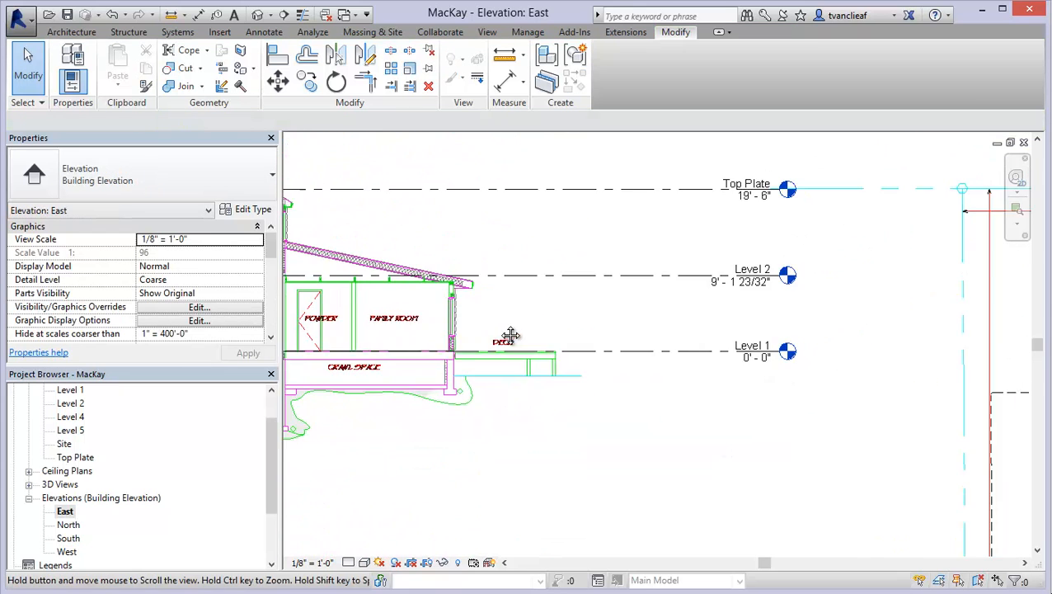
{"action": "scroll", "coordinate": [763, 352], "scroll_direction": "up", "scroll_amount": 3}
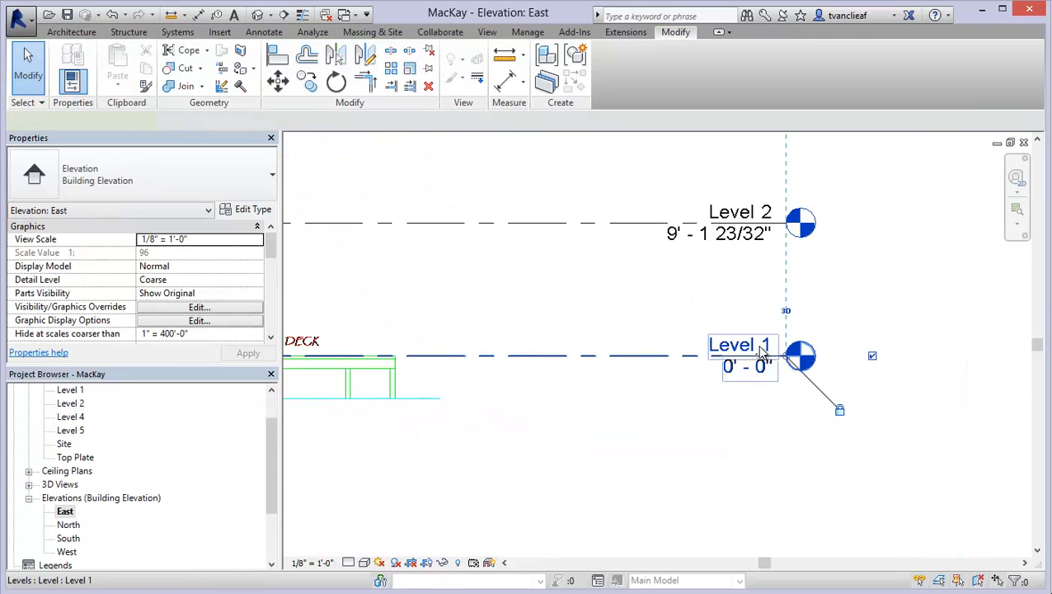
{"action": "left_click", "coordinate": [763, 353]}
{"action": "left_click", "coordinate": [762, 352]}
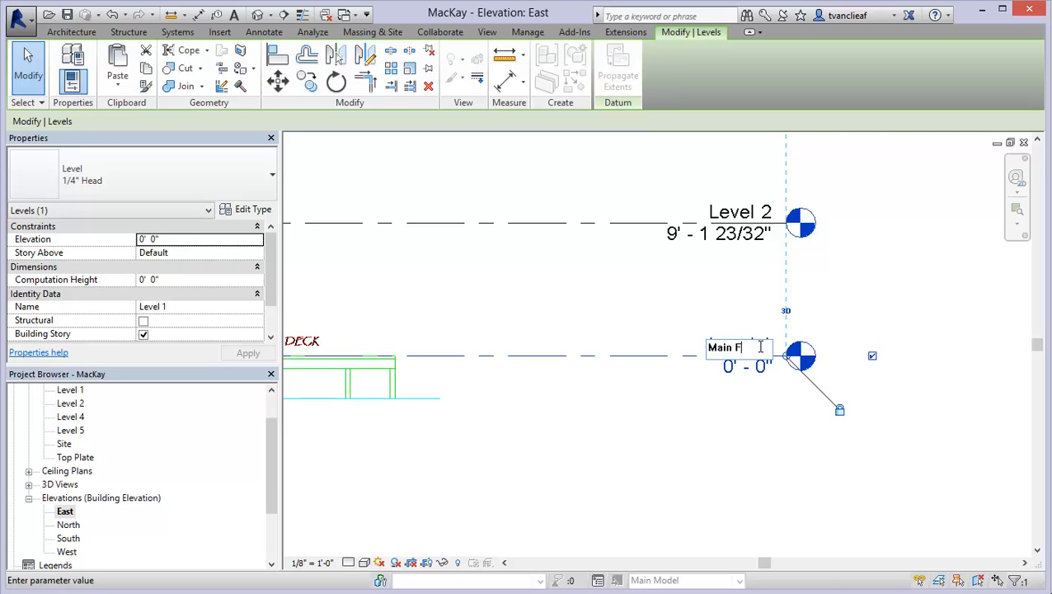
{"action": "key", "text": "Return"}
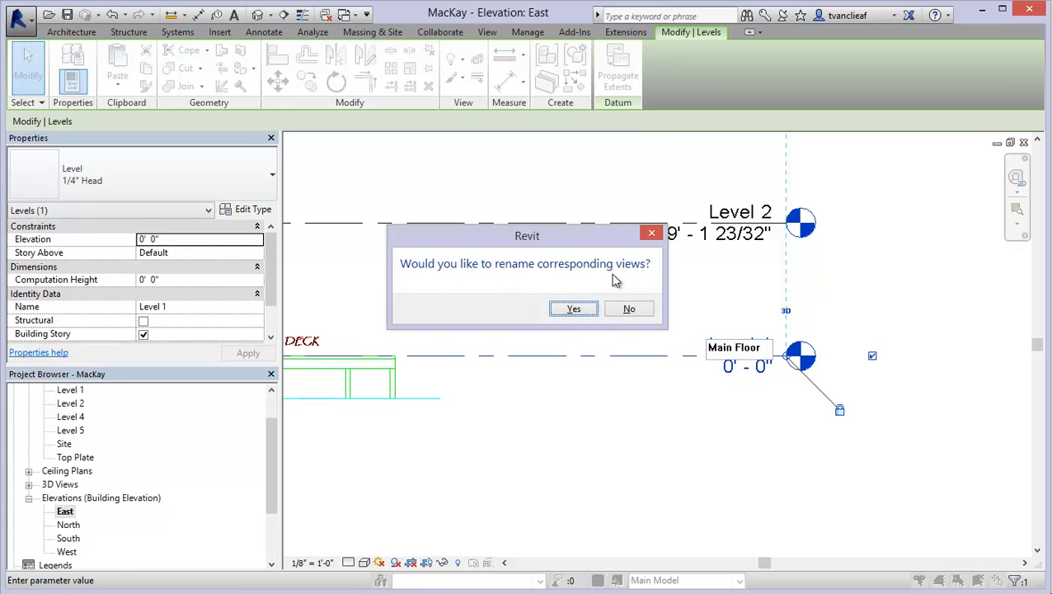
{"action": "left_click", "coordinate": [575, 310]}
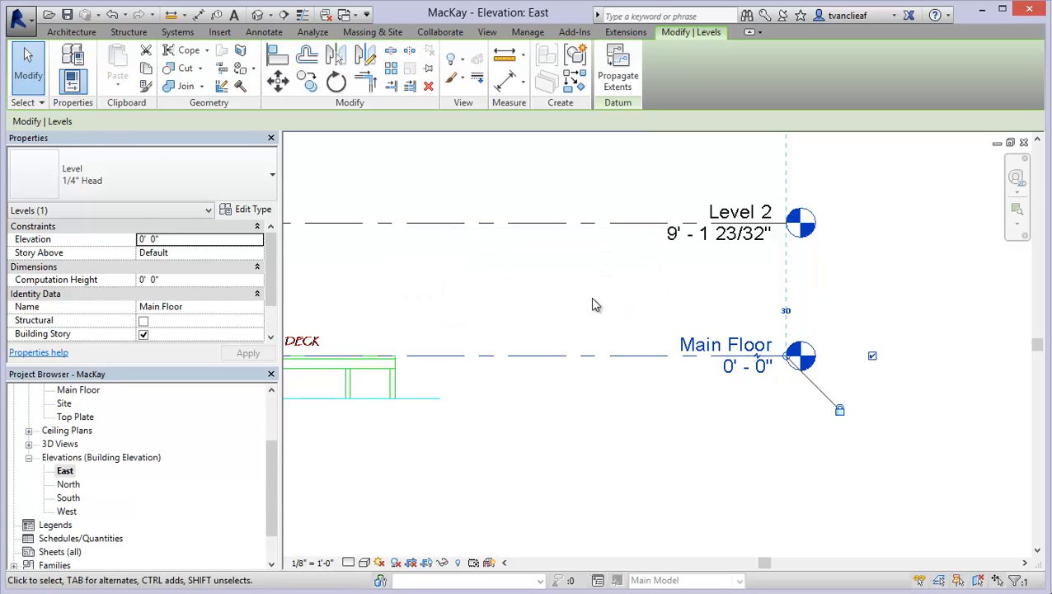
Align Level 2 with the top of the upper floor structure below the bathroom
{"action": "middle_click_drag", "start_coordinate": [517, 321], "coordinate": [663, 320]}
{"action": "scroll", "coordinate": [664, 320], "scroll_direction": "down", "scroll_amount": 2}
{"action": "scroll", "coordinate": [442, 324], "scroll_direction": "up", "scroll_amount": 3}
{"action": "middle_click_drag", "start_coordinate": [442, 324], "coordinate": [665, 329]}
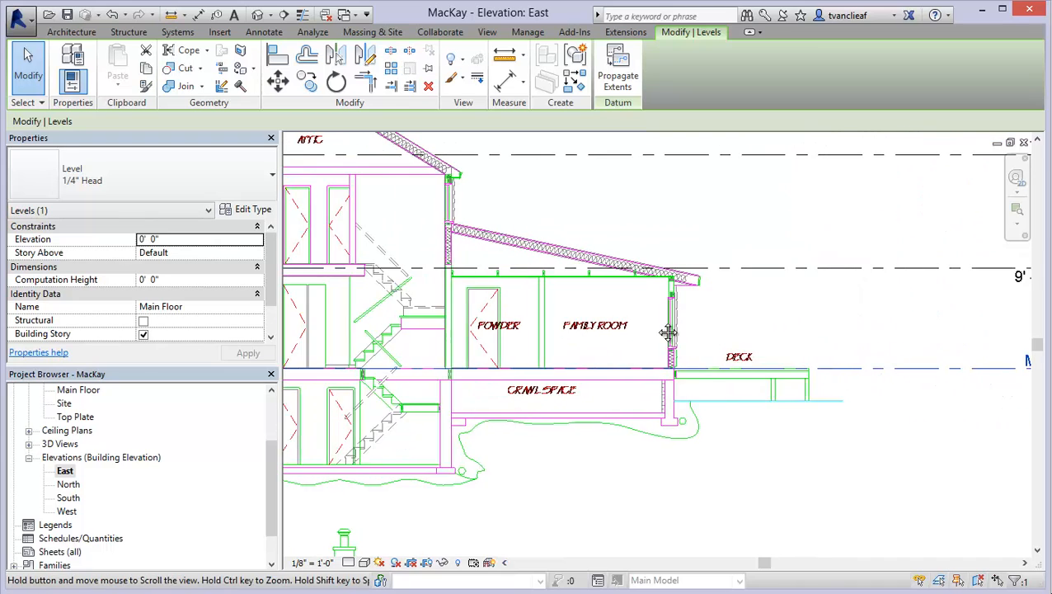
{"action": "scroll", "coordinate": [384, 280], "scroll_direction": "down", "scroll_amount": 3}
{"action": "middle_click_drag", "start_coordinate": [383, 280], "coordinate": [487, 282]}
{"action": "scroll", "coordinate": [547, 291], "scroll_direction": "up", "scroll_amount": 6}
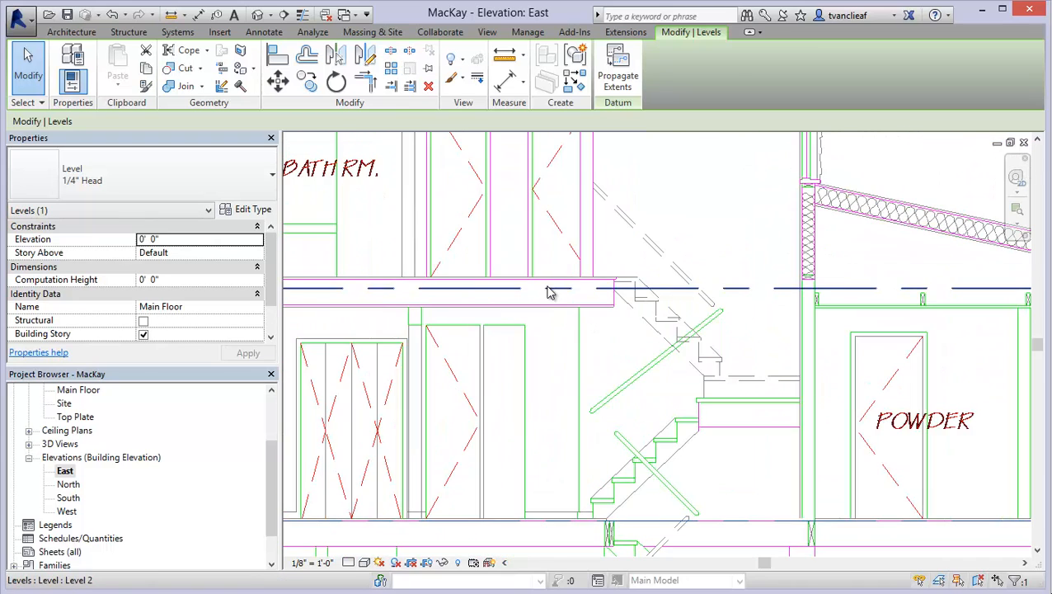
{"action": "left_click", "coordinate": [288, 63]}
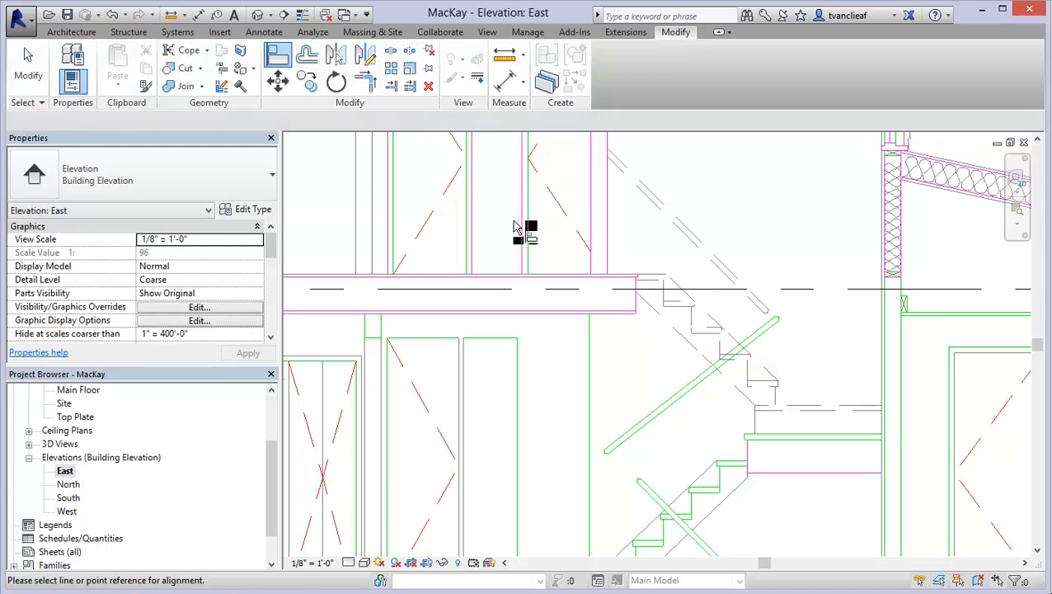
{"action": "scroll", "coordinate": [606, 284], "scroll_direction": "up", "scroll_amount": 1}
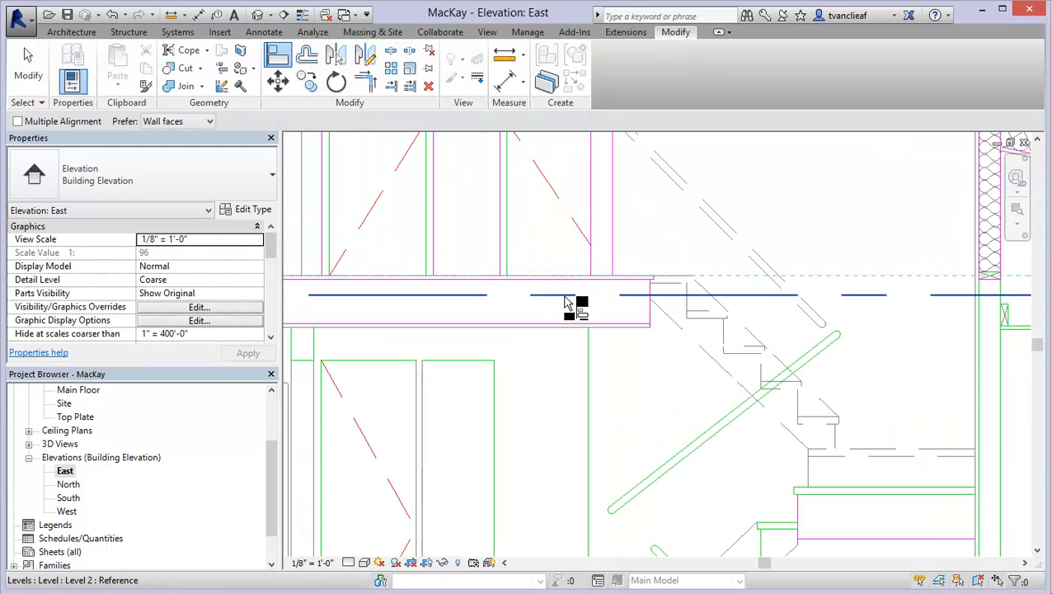
{"action": "left_click", "coordinate": [551, 295]}
{"action": "scroll", "coordinate": [540, 307], "scroll_direction": "down", "scroll_amount": 3}
{"action": "scroll", "coordinate": [606, 301], "scroll_direction": "down", "scroll_amount": 2}
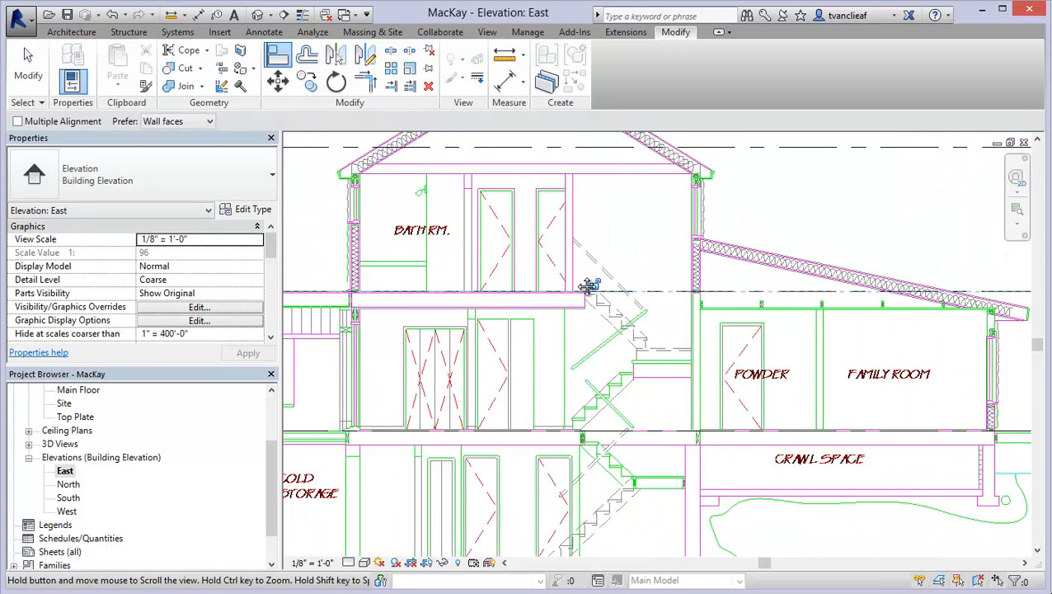
Align the Top Plate level with the top of the upper wall's plate at the main roof eave, and end the Align command
{"action": "scroll", "coordinate": [486, 341], "scroll_direction": "up", "scroll_amount": 2}
{"action": "scroll", "coordinate": [850, 286], "scroll_direction": "down", "scroll_amount": 2}
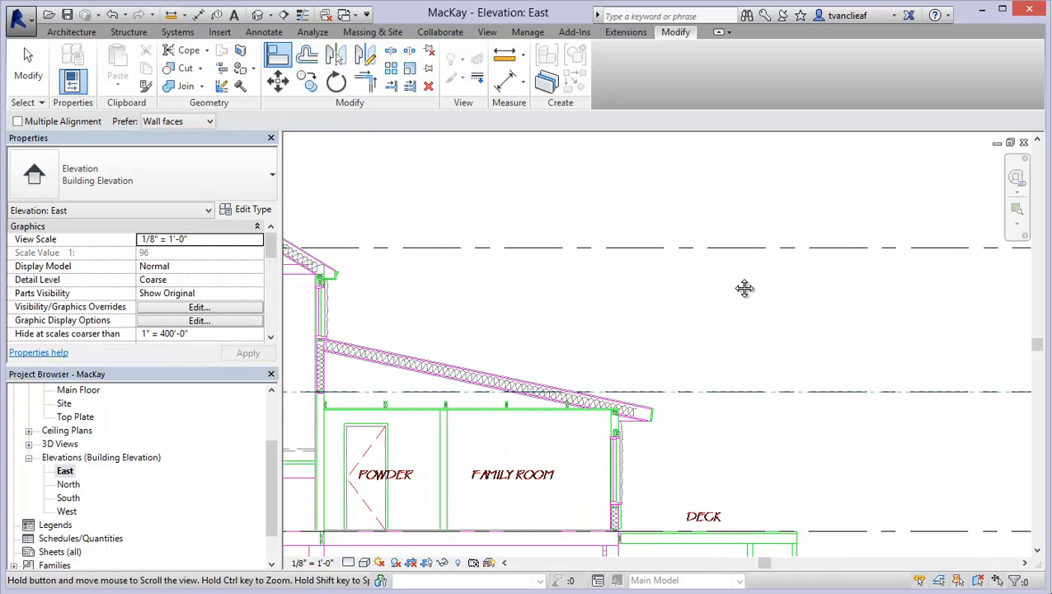
{"action": "scroll", "coordinate": [657, 265], "scroll_direction": "up", "scroll_amount": 3}
{"action": "scroll", "coordinate": [594, 280], "scroll_direction": "up", "scroll_amount": 2}
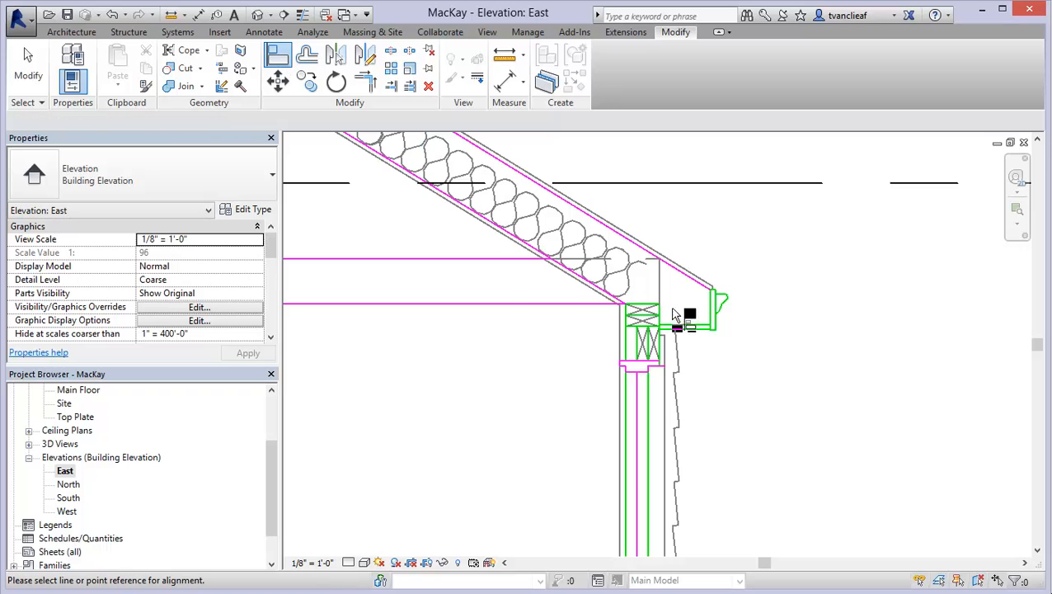
{"action": "scroll", "coordinate": [660, 317], "scroll_direction": "up", "scroll_amount": 3}
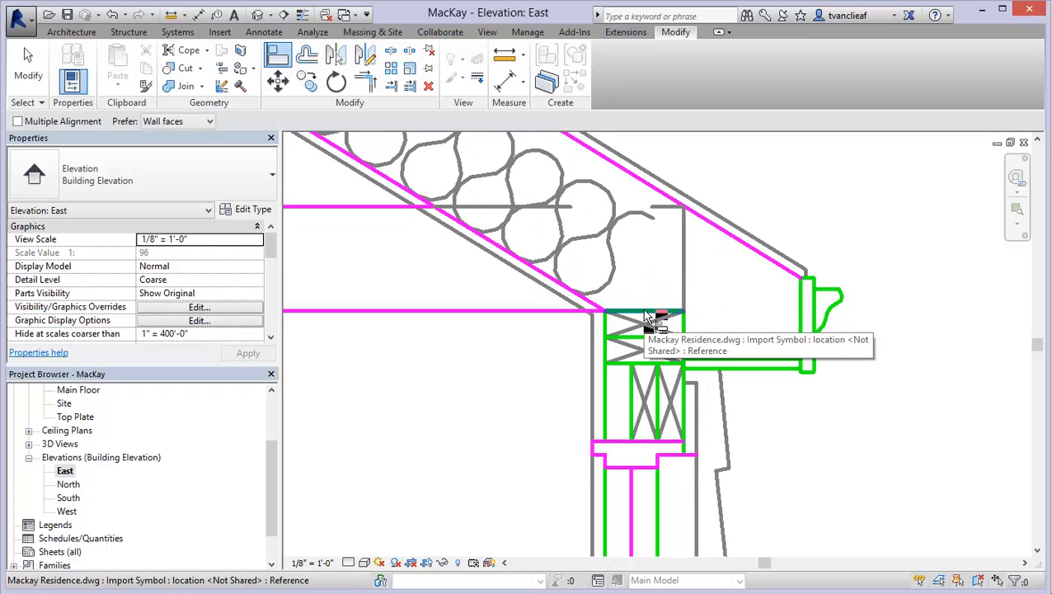
{"action": "left_click", "coordinate": [651, 334]}
{"action": "scroll", "coordinate": [642, 327], "scroll_direction": "down", "scroll_amount": 1}
{"action": "middle_click_drag", "start_coordinate": [749, 216], "coordinate": [650, 343]}
{"action": "left_click", "coordinate": [726, 281]}
{"action": "scroll", "coordinate": [708, 309], "scroll_direction": "down", "scroll_amount": 4}
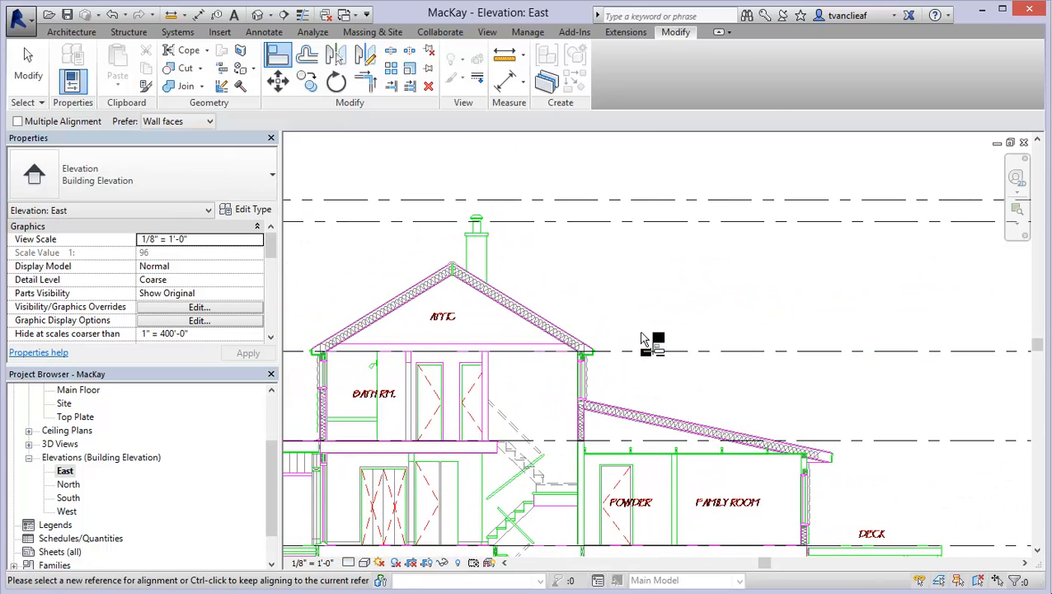
{"action": "key", "text": "Escape"}
{"action": "key", "text": "Escape"}
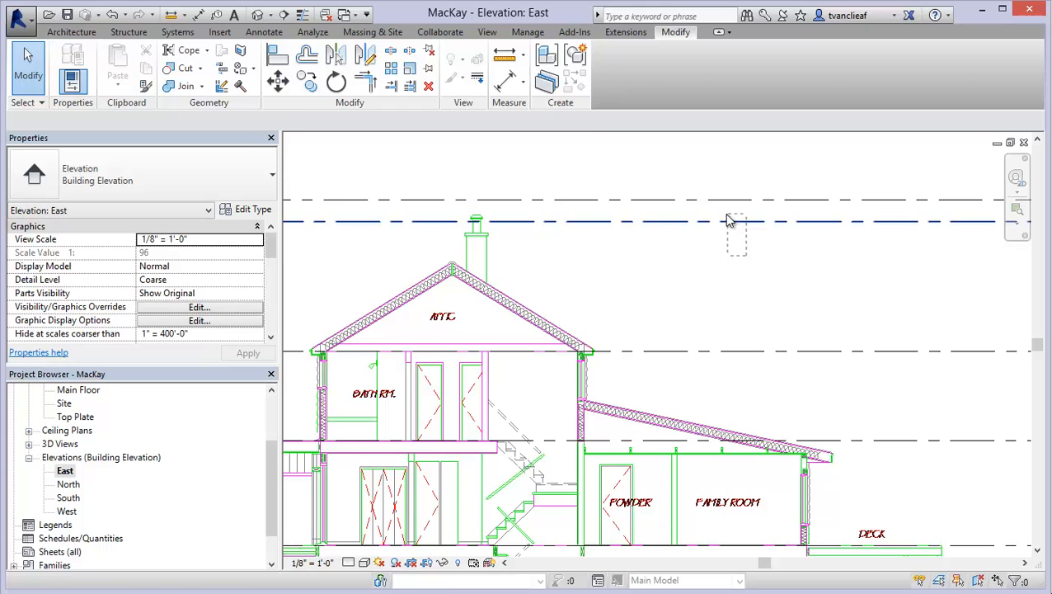
Delete Level 4 together with its plan view
{"action": "left_click", "coordinate": [729, 221]}
{"action": "key", "text": "Delete"}
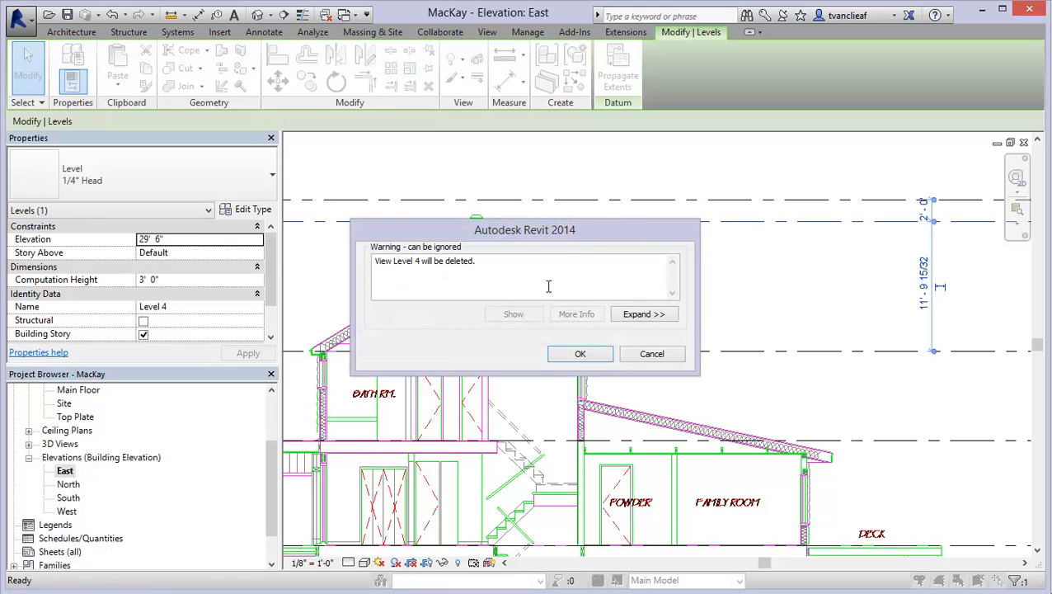
{"action": "left_click", "coordinate": [577, 354]}
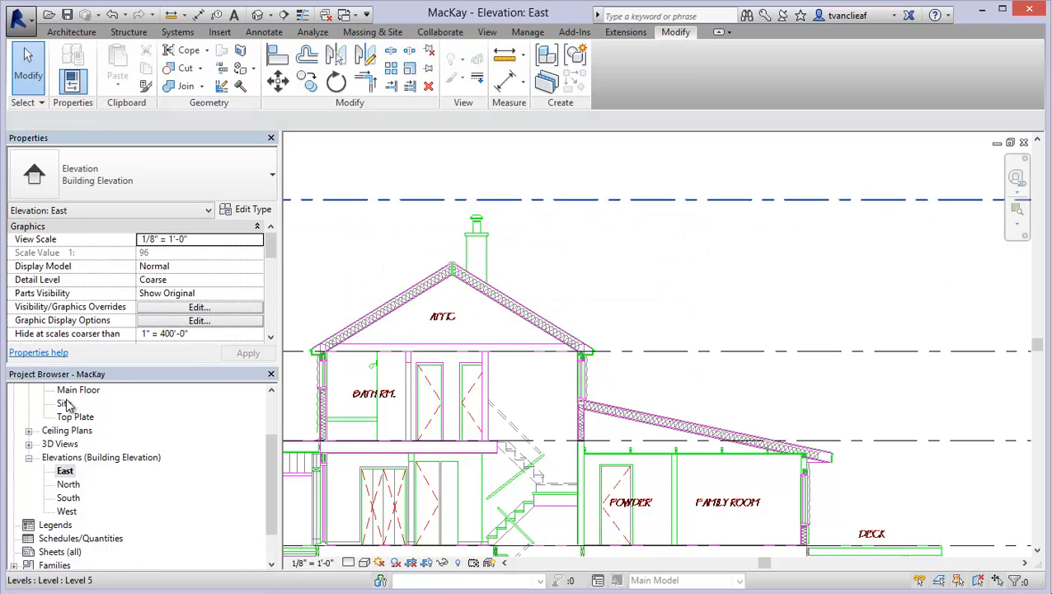
Move Level 5 straight down to the top of the ridge board at the main roof's peak
{"action": "left_click", "coordinate": [454, 200]}
{"action": "scroll", "coordinate": [445, 216], "scroll_direction": "up", "scroll_amount": 2}
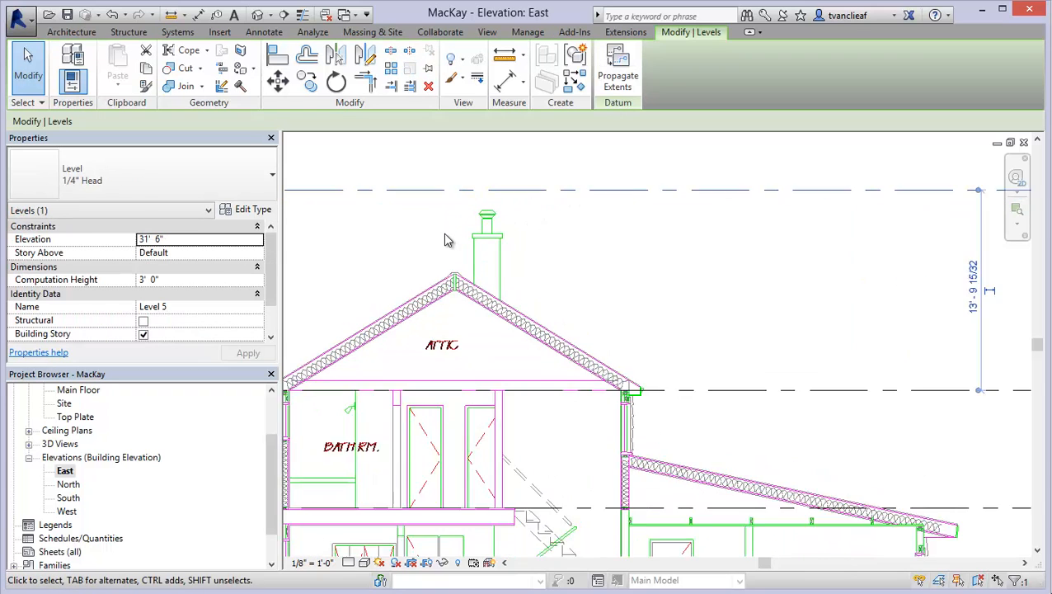
{"action": "scroll", "coordinate": [421, 198], "scroll_direction": "up", "scroll_amount": 2}
{"action": "left_click", "coordinate": [429, 298]}
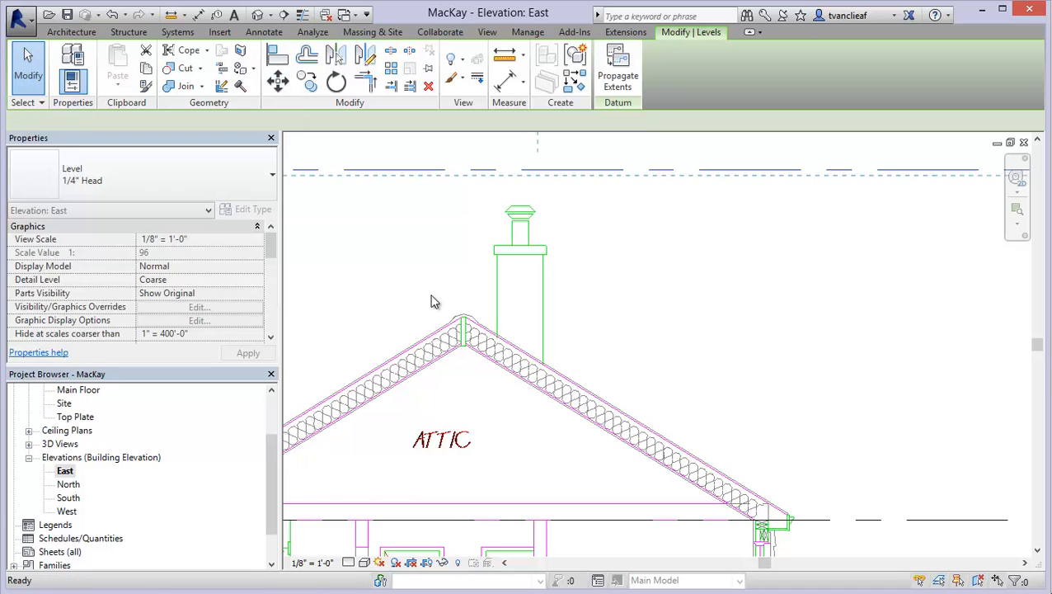
{"action": "scroll", "coordinate": [466, 330], "scroll_direction": "up", "scroll_amount": 1}
{"action": "scroll", "coordinate": [465, 329], "scroll_direction": "up", "scroll_amount": 1}
{"action": "key", "text": "m"}
{"action": "key", "text": "v"}
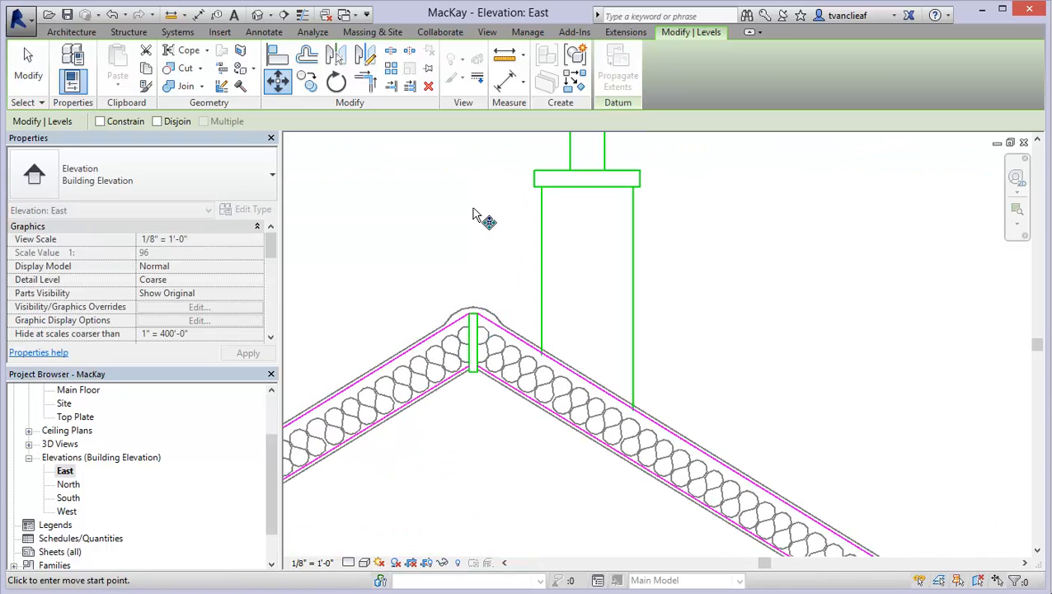
{"action": "scroll", "coordinate": [479, 289], "scroll_direction": "up", "scroll_amount": 1}
{"action": "middle_click_drag", "start_coordinate": [479, 285], "coordinate": [479, 382]}
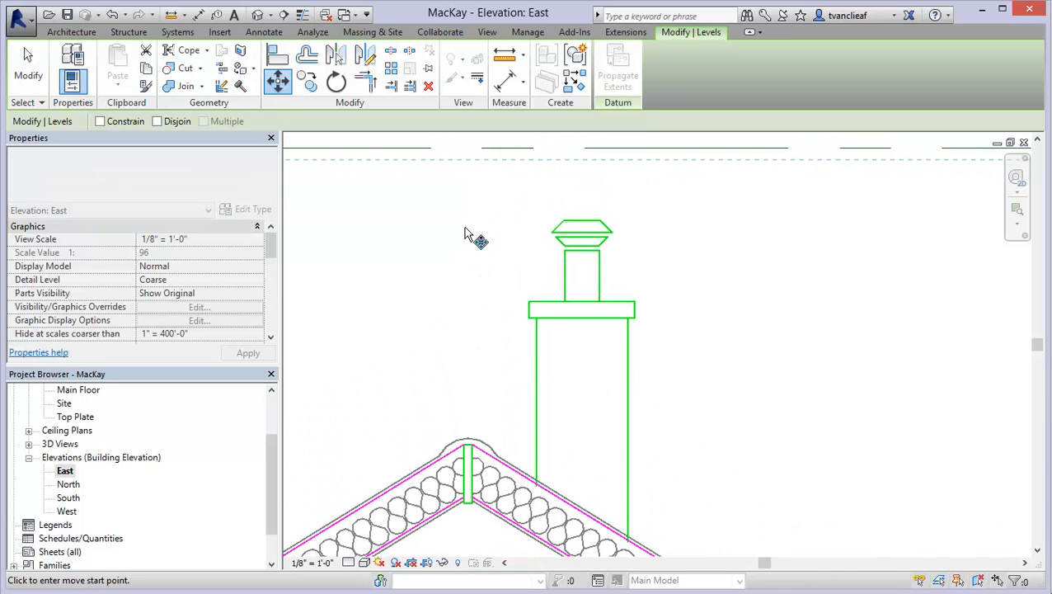
{"action": "left_click", "coordinate": [467, 149]}
{"action": "scroll", "coordinate": [470, 422], "scroll_direction": "up", "scroll_amount": 4}
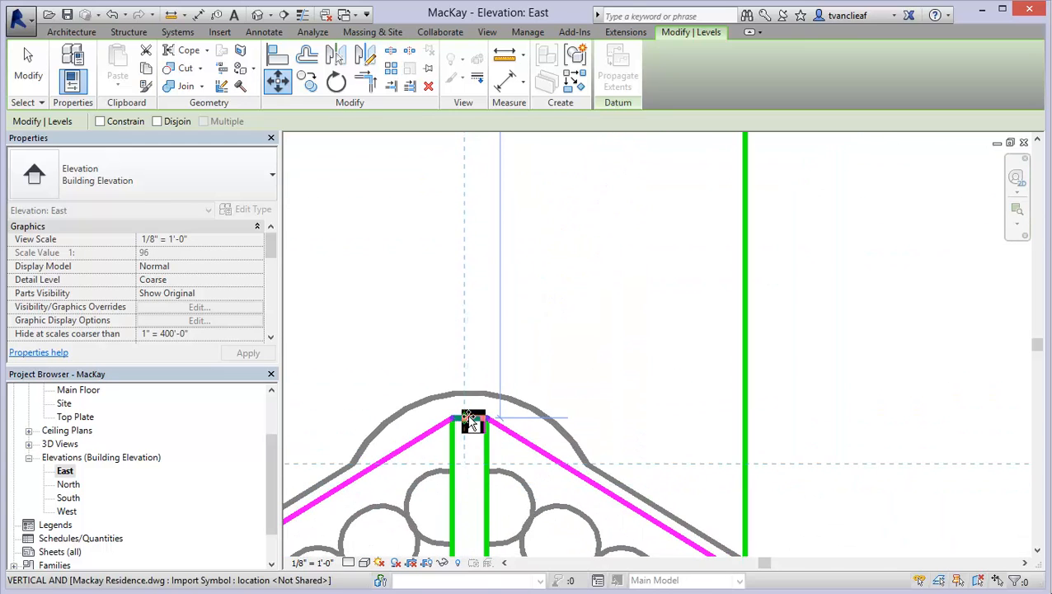
{"action": "left_click", "coordinate": [474, 420]}
{"action": "scroll", "coordinate": [380, 303], "scroll_direction": "down", "scroll_amount": 5}
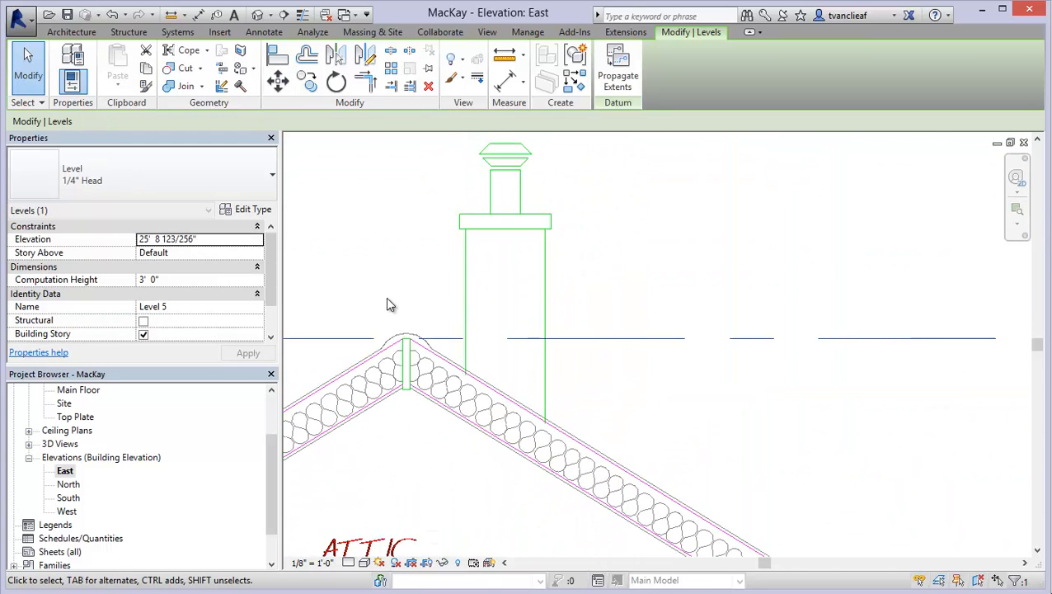
{"action": "scroll", "coordinate": [393, 301], "scroll_direction": "down", "scroll_amount": 2}
{"action": "middle_click_drag", "start_coordinate": [562, 337], "coordinate": [547, 304]}
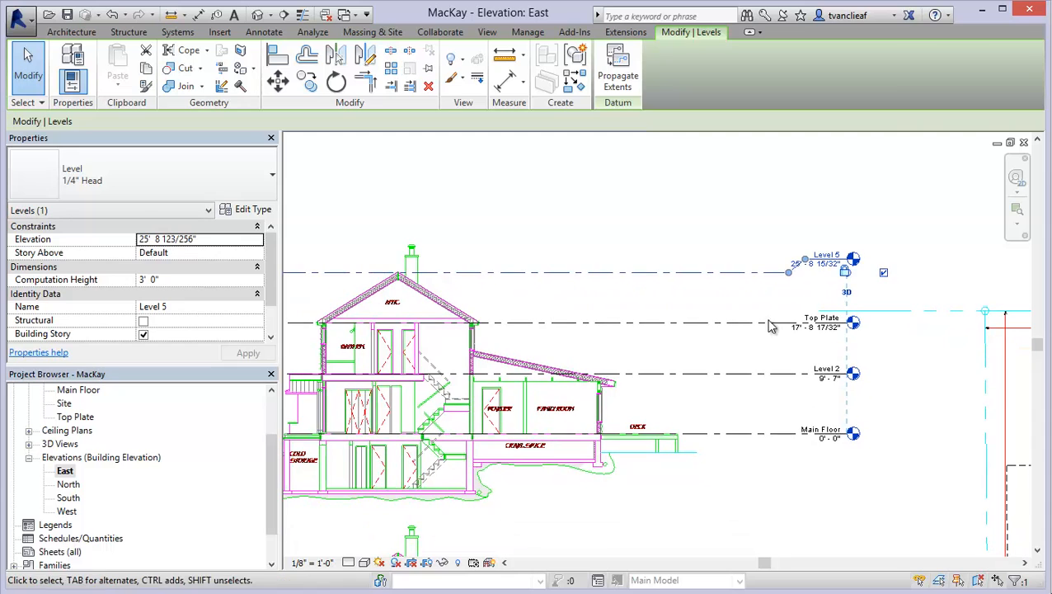
Rename Level 5 to "T/o Ridge" and rename its corresponding views to match
{"action": "left_click", "coordinate": [615, 352]}
{"action": "middle_click_drag", "start_coordinate": [615, 352], "coordinate": [646, 331]}
{"action": "scroll", "coordinate": [878, 260], "scroll_direction": "up", "scroll_amount": 5}
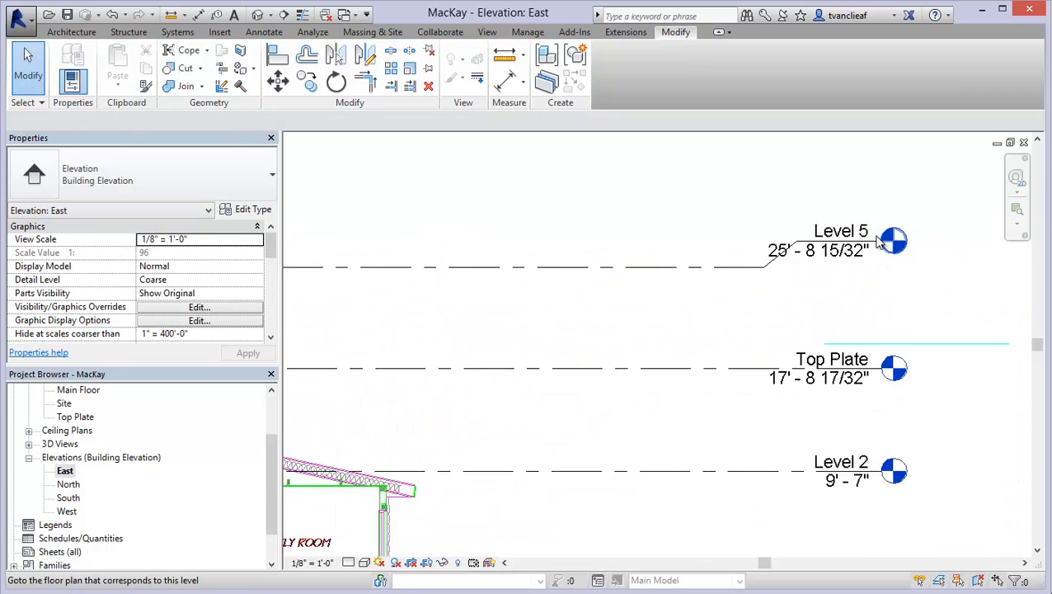
{"action": "left_click", "coordinate": [621, 319]}
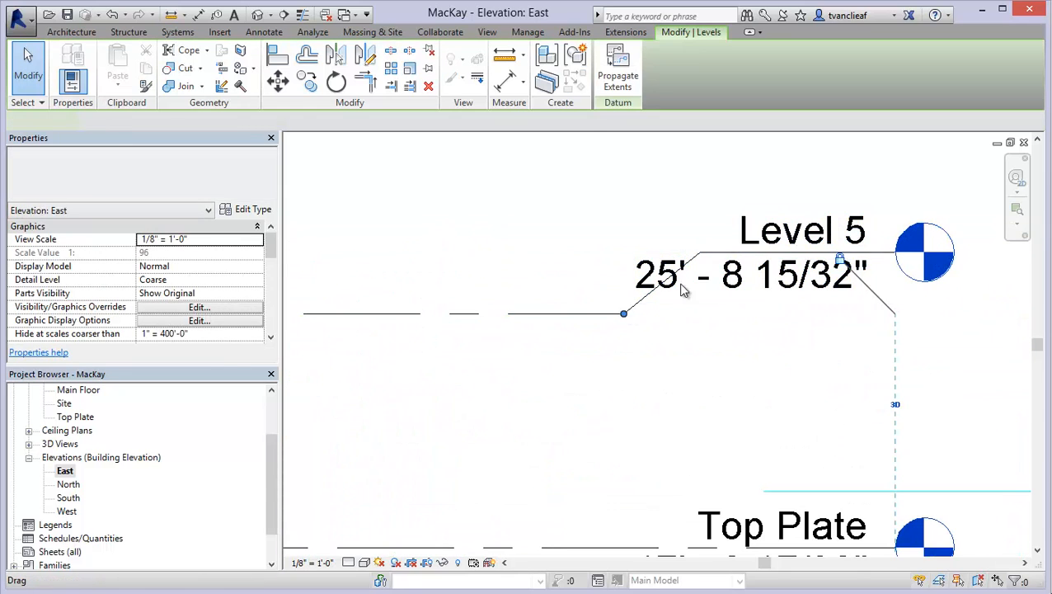
{"action": "left_click", "coordinate": [767, 272]}
{"action": "key", "text": "Escape"}
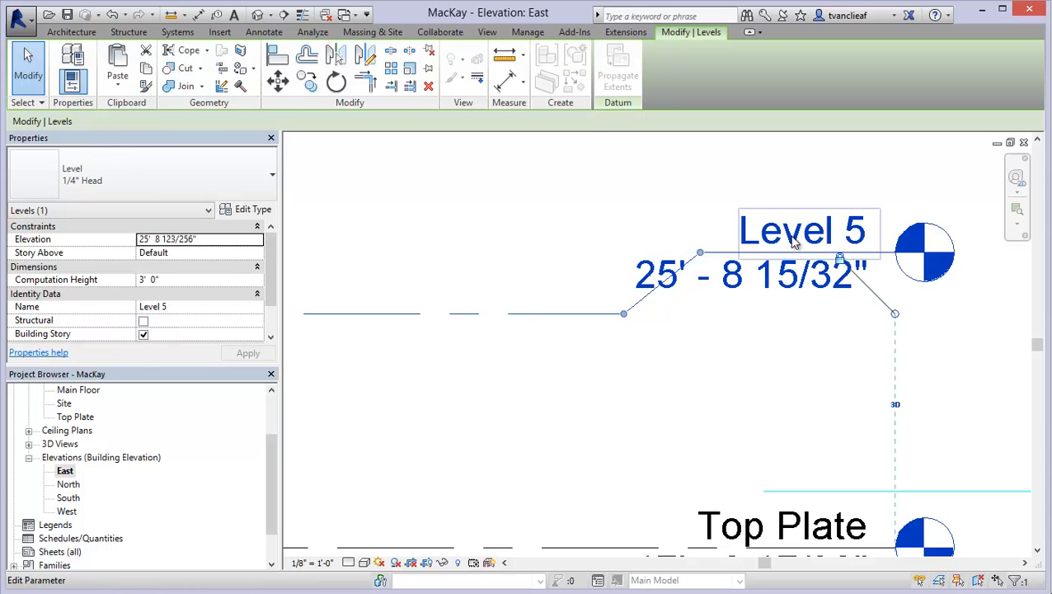
{"action": "scroll", "coordinate": [656, 364], "scroll_direction": "up", "scroll_amount": 4}
{"action": "key", "text": "Escape"}
{"action": "left_click", "coordinate": [512, 367]}
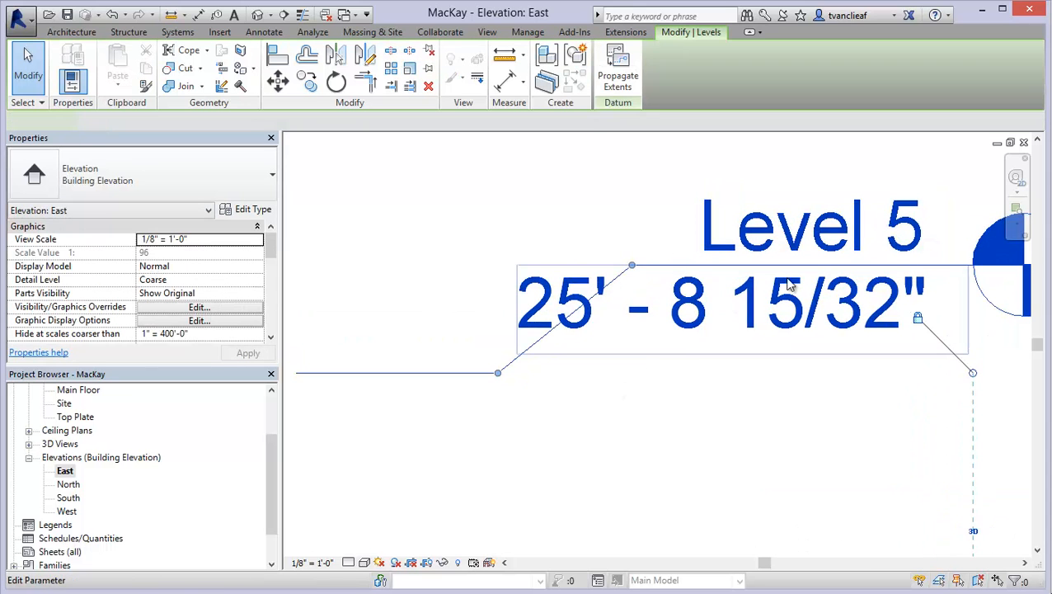
{"action": "middle_click_drag", "start_coordinate": [742, 300], "coordinate": [470, 387]}
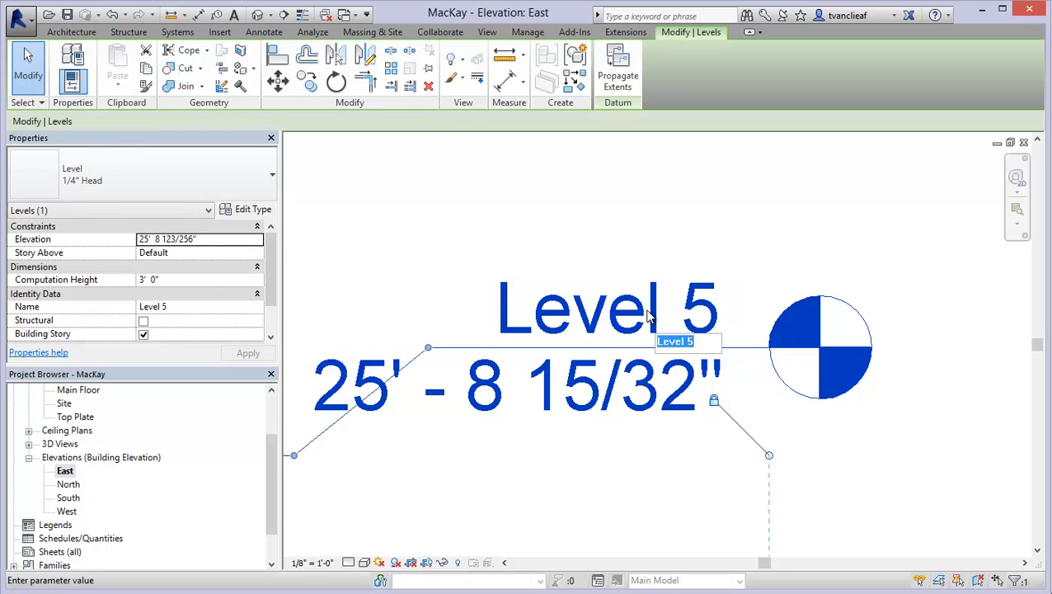
{"action": "left_click", "coordinate": [697, 316]}
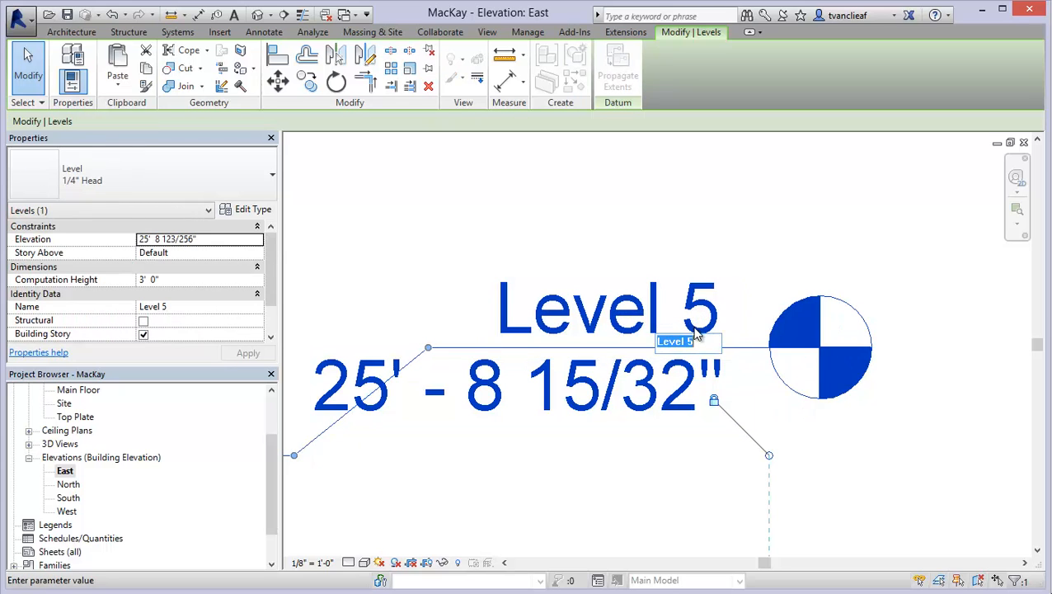
{"action": "type", "text": "T/o R"}
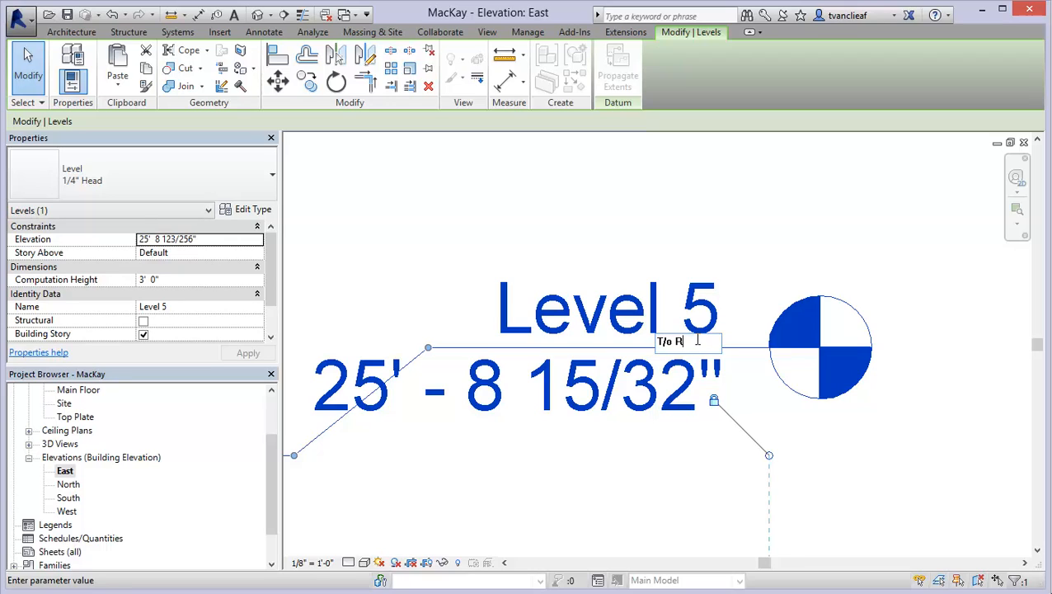
{"action": "type", "text": "idge"}
{"action": "key", "text": "Return"}
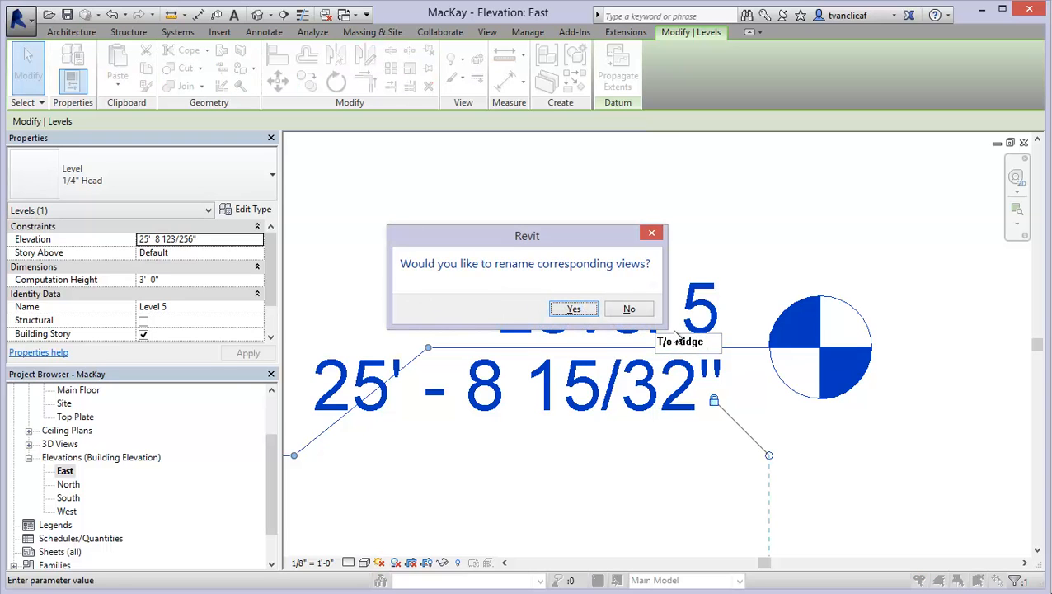
{"action": "left_click", "coordinate": [579, 311]}
{"action": "left_click_drag", "start_coordinate": [270, 458], "coordinate": [266, 421]}
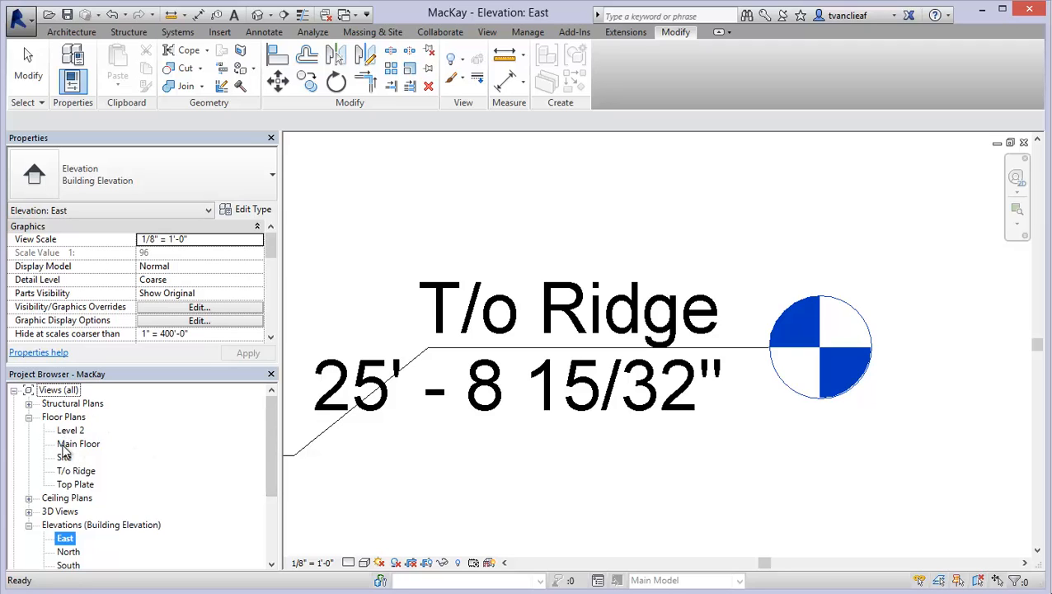
Straighten the elbow in the T/o Ridge level line so its head sits in line with the level
{"action": "left_click", "coordinate": [428, 445]}
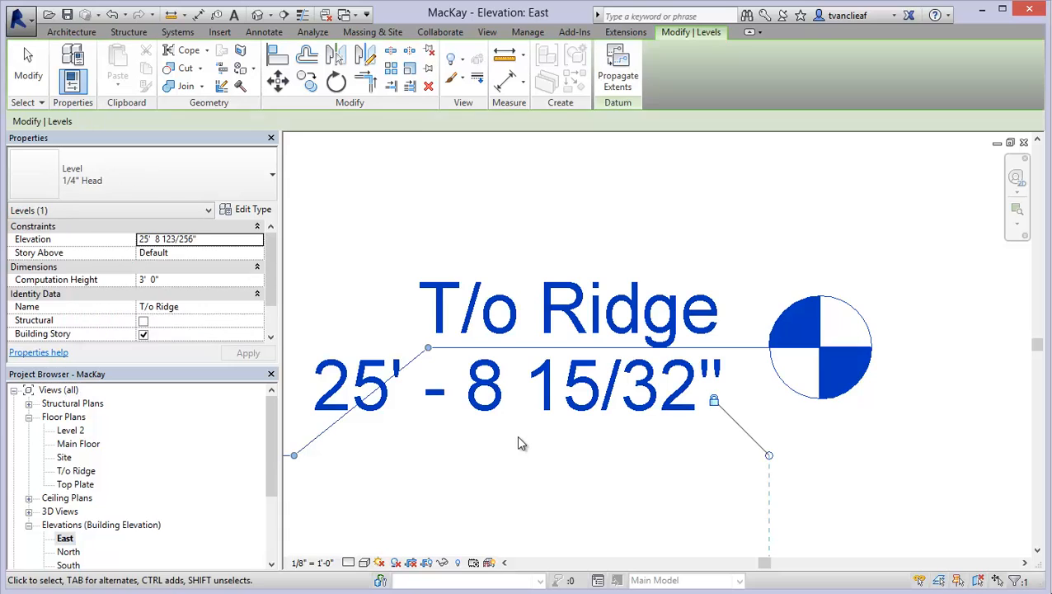
{"action": "left_click", "coordinate": [465, 458]}
{"action": "scroll", "coordinate": [465, 458], "scroll_direction": "down", "scroll_amount": 1}
{"action": "middle_click_drag", "start_coordinate": [553, 448], "coordinate": [641, 429]}
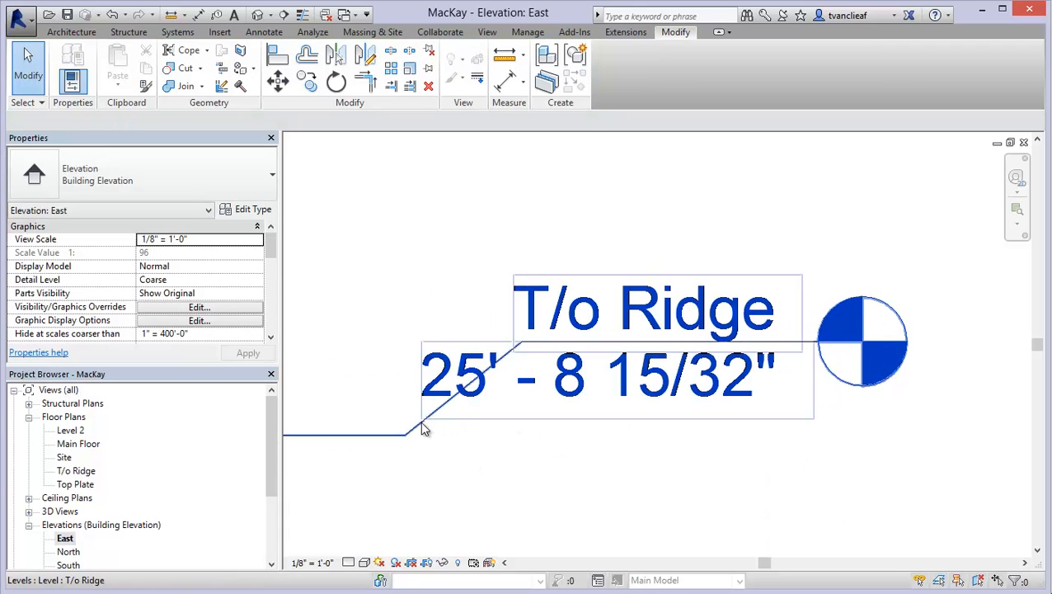
{"action": "left_click", "coordinate": [418, 429]}
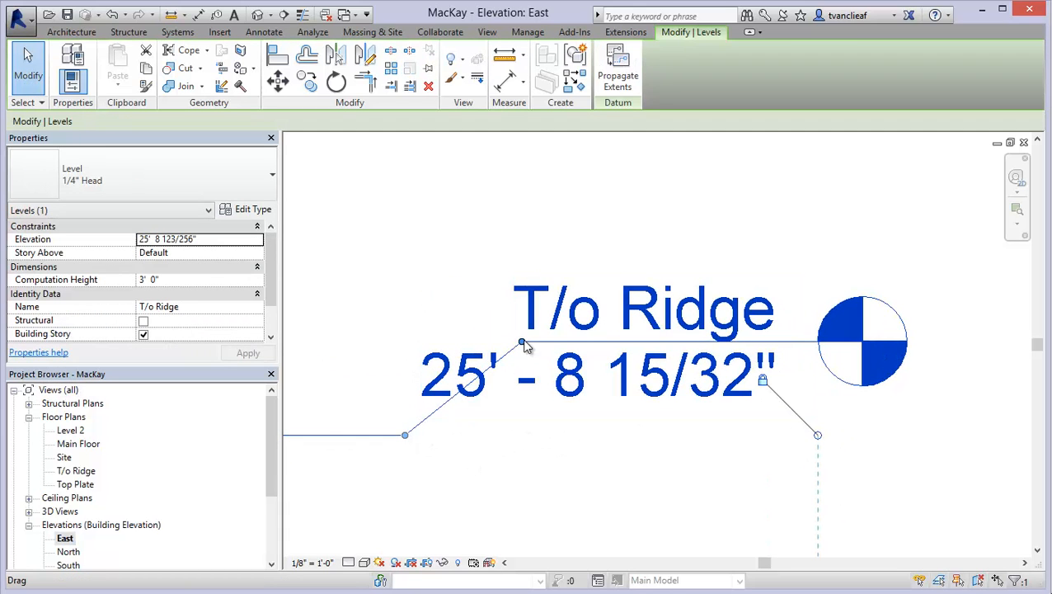
{"action": "left_click_drag", "start_coordinate": [526, 348], "coordinate": [521, 435]}
{"action": "left_click", "coordinate": [485, 371]}
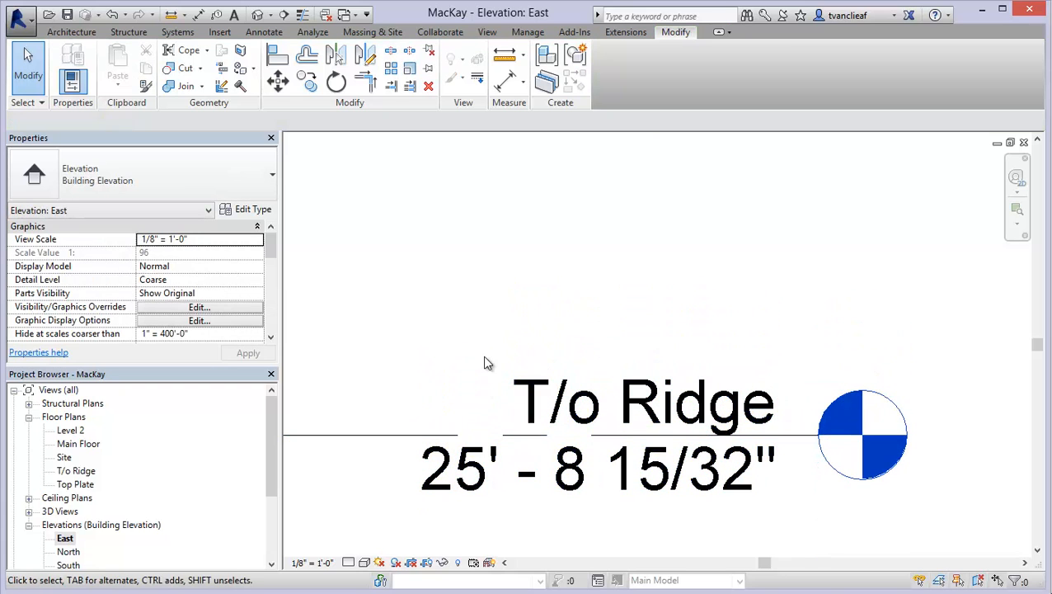
Examine the T/o Ridge, Top Plate, Level 2 and Main Floor levels against the whole building section
{"action": "scroll", "coordinate": [490, 333], "scroll_direction": "down", "scroll_amount": 4}
{"action": "middle_click_drag", "start_coordinate": [514, 292], "coordinate": [507, 274]}
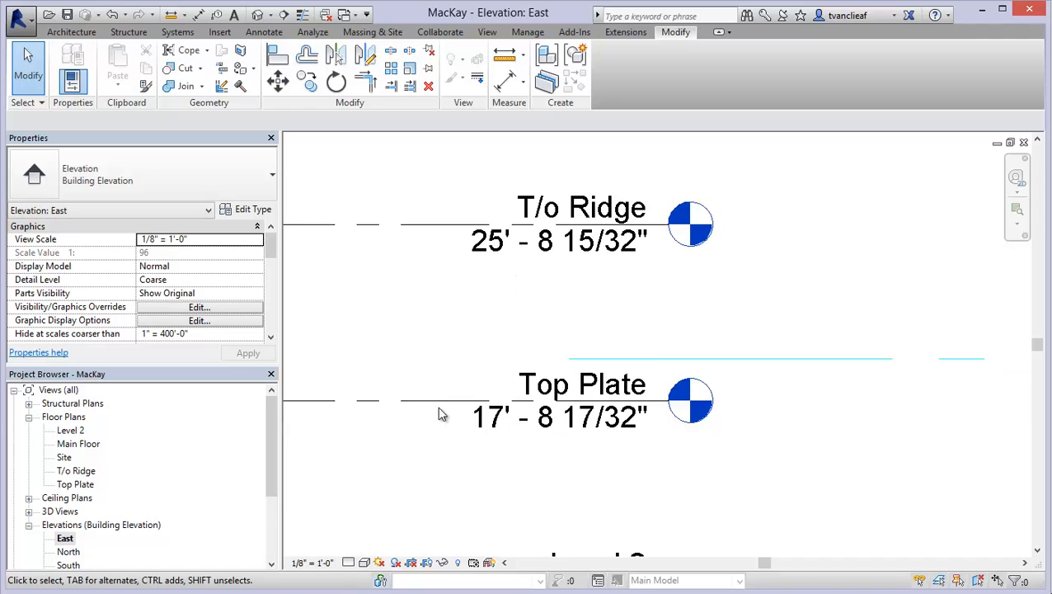
{"action": "middle_click_drag", "start_coordinate": [441, 415], "coordinate": [495, 350]}
{"action": "middle_click_drag", "start_coordinate": [584, 252], "coordinate": [564, 278]}
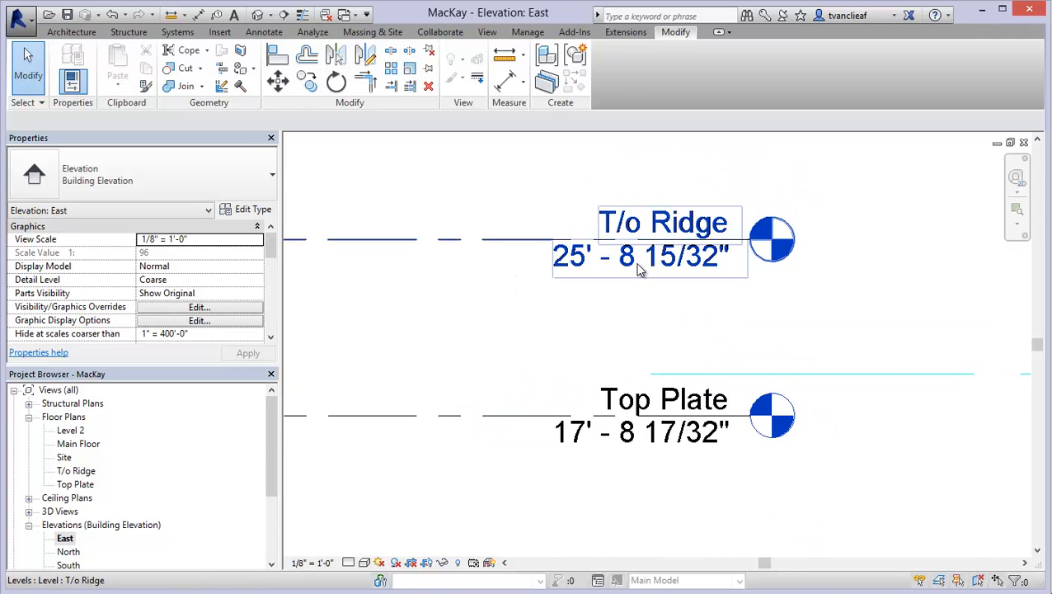
{"action": "scroll", "coordinate": [639, 272], "scroll_direction": "down", "scroll_amount": 2}
{"action": "middle_click_drag", "start_coordinate": [570, 330], "coordinate": [816, 340]}
{"action": "scroll", "coordinate": [629, 357], "scroll_direction": "down", "scroll_amount": 3}
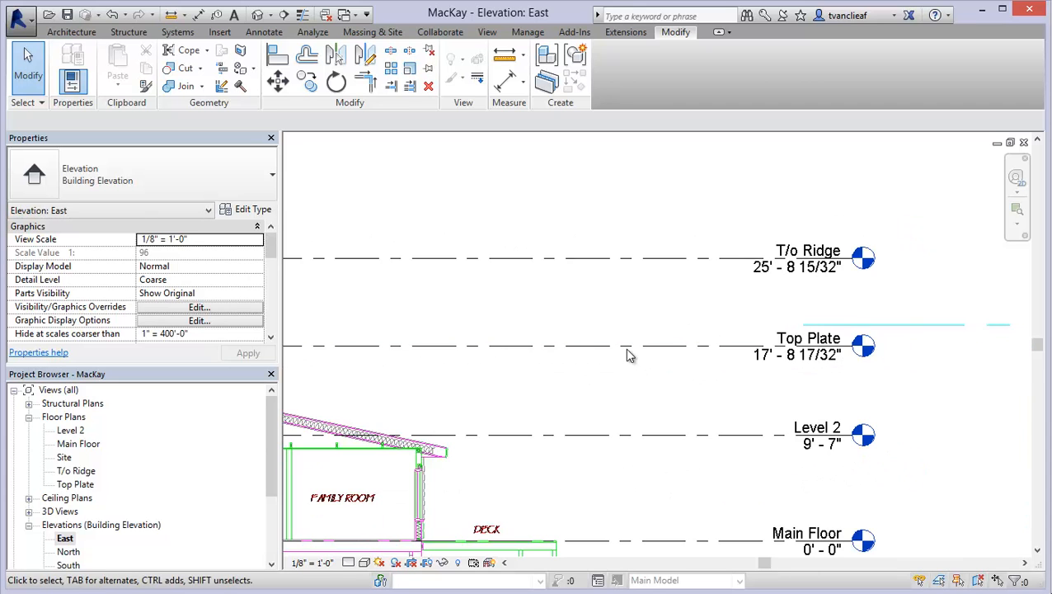
{"action": "middle_click_drag", "start_coordinate": [621, 363], "coordinate": [725, 321]}
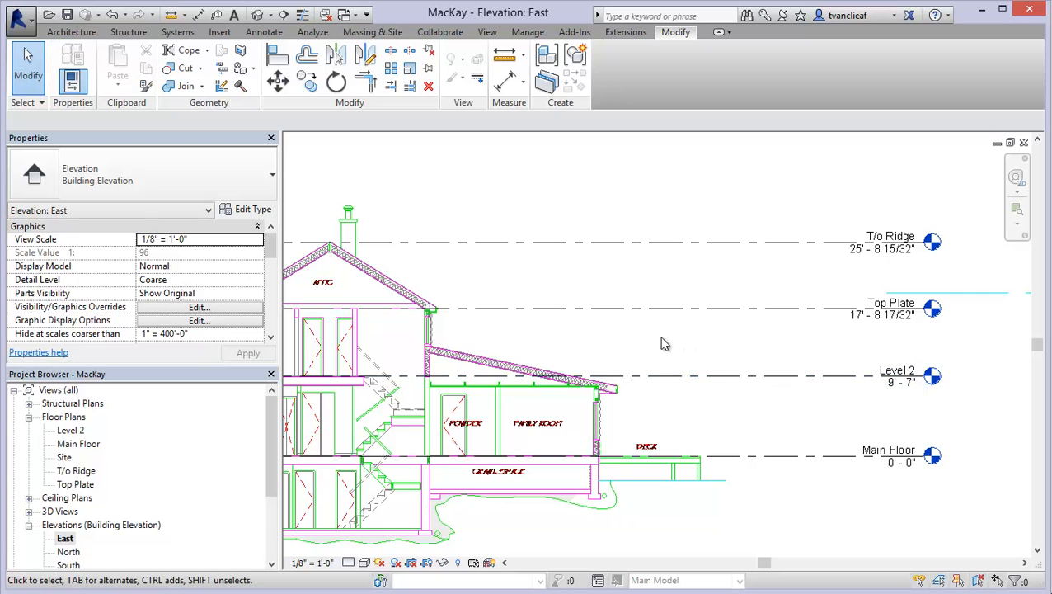
{"action": "left_click_drag", "start_coordinate": [568, 337], "coordinate": [612, 338]}
{"action": "middle_click_drag", "start_coordinate": [559, 329], "coordinate": [683, 324]}
{"action": "scroll", "coordinate": [637, 320], "scroll_direction": "down", "scroll_amount": 3}
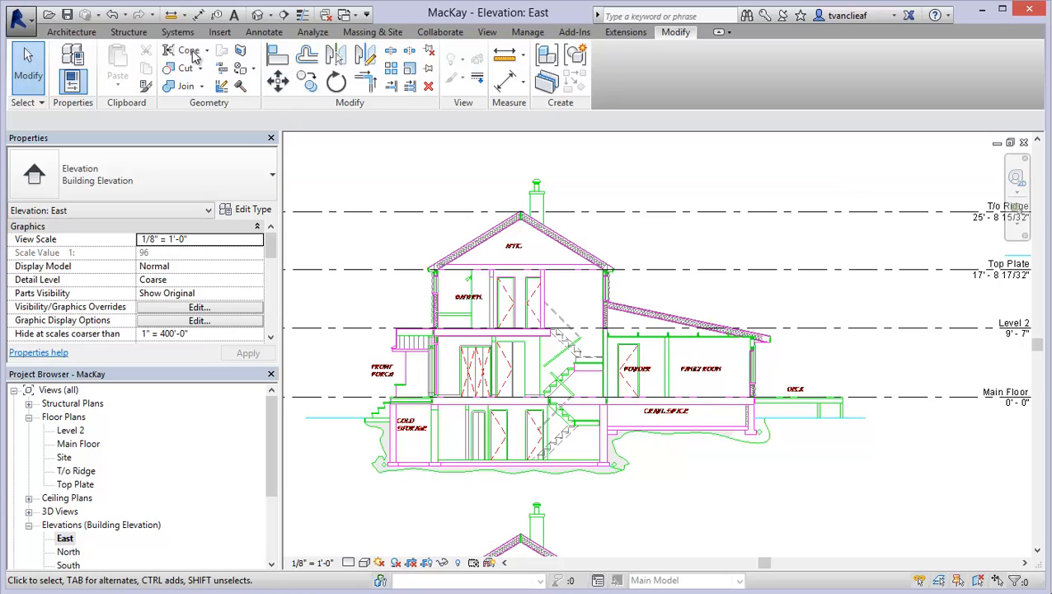
Open the link manager and select Mackay Residence.dwg among the linked CAD files
{"action": "left_click", "coordinate": [220, 34]}
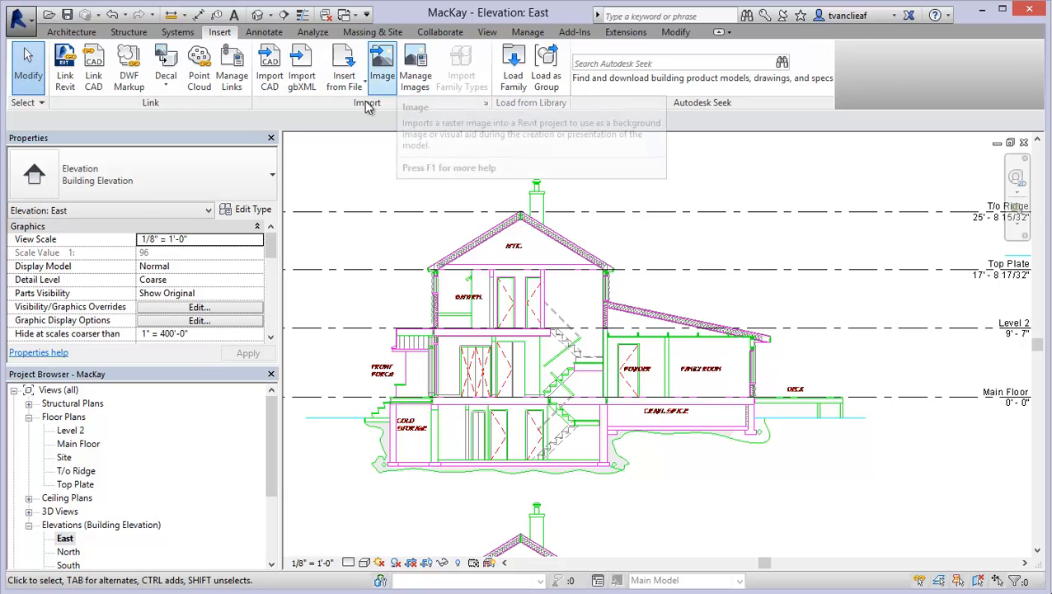
{"action": "left_click", "coordinate": [231, 81]}
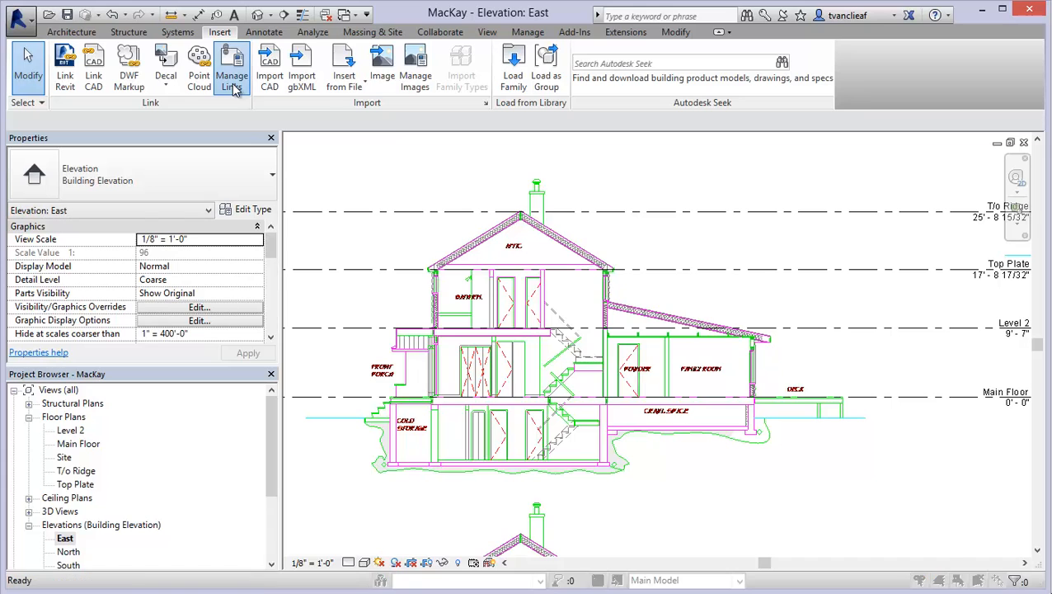
{"action": "left_click_drag", "start_coordinate": [392, 173], "coordinate": [274, 89]}
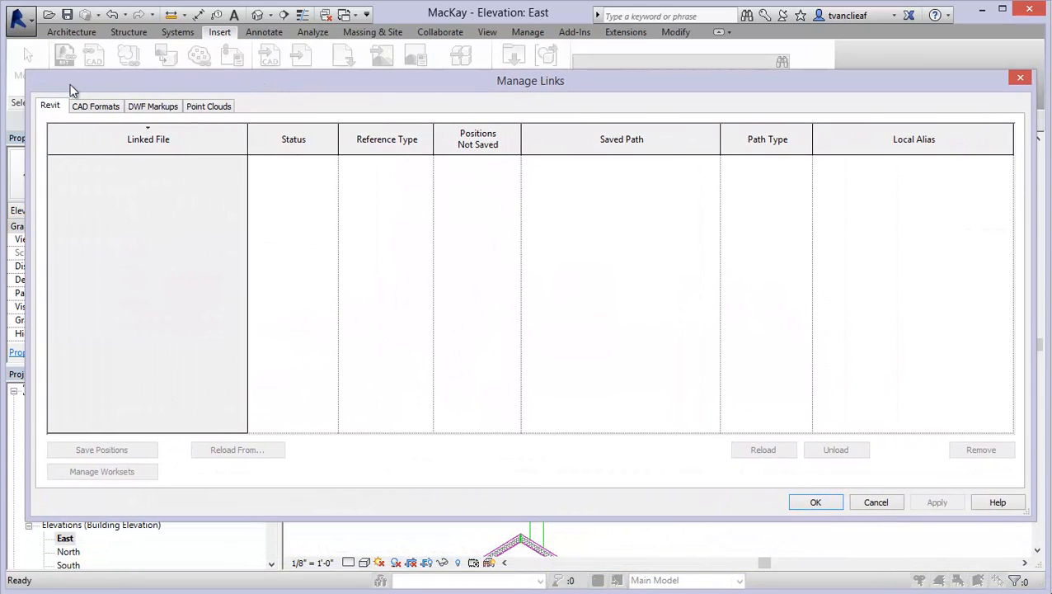
{"action": "left_click", "coordinate": [97, 107]}
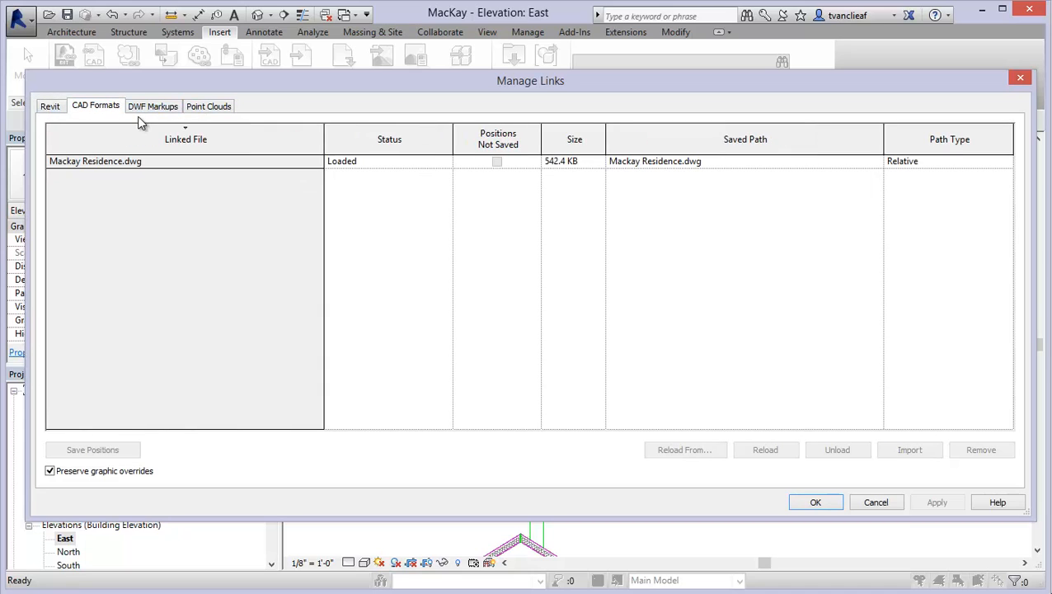
{"action": "left_click", "coordinate": [84, 162]}
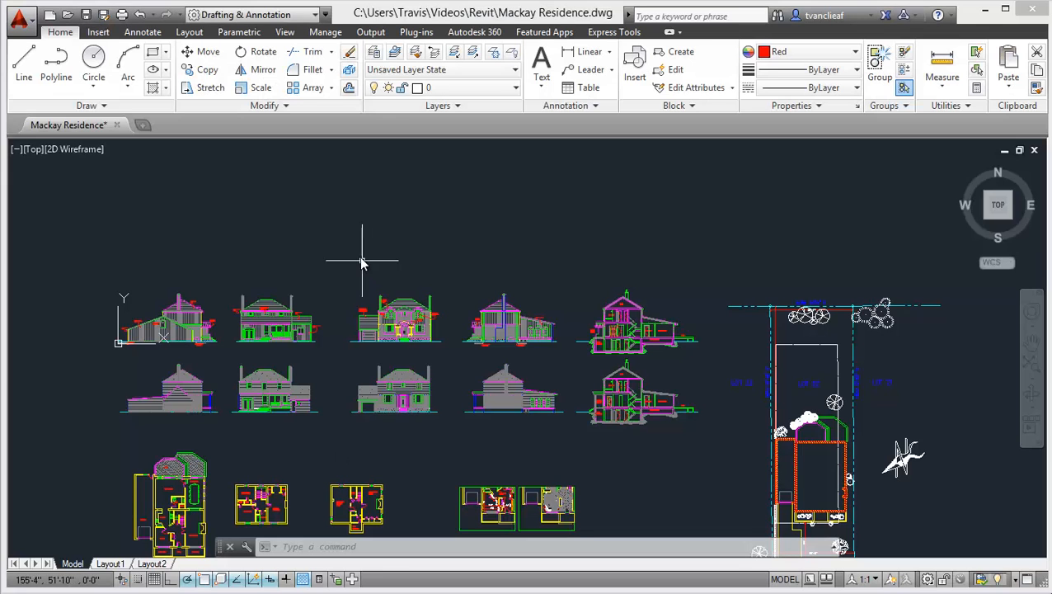
Switch to AutoCAD and look over the elevations, sections and plans in Mackay Residence.dwg
{"action": "left_click", "coordinate": [338, 325]}
{"action": "middle_click_drag", "start_coordinate": [338, 326], "coordinate": [342, 230]}
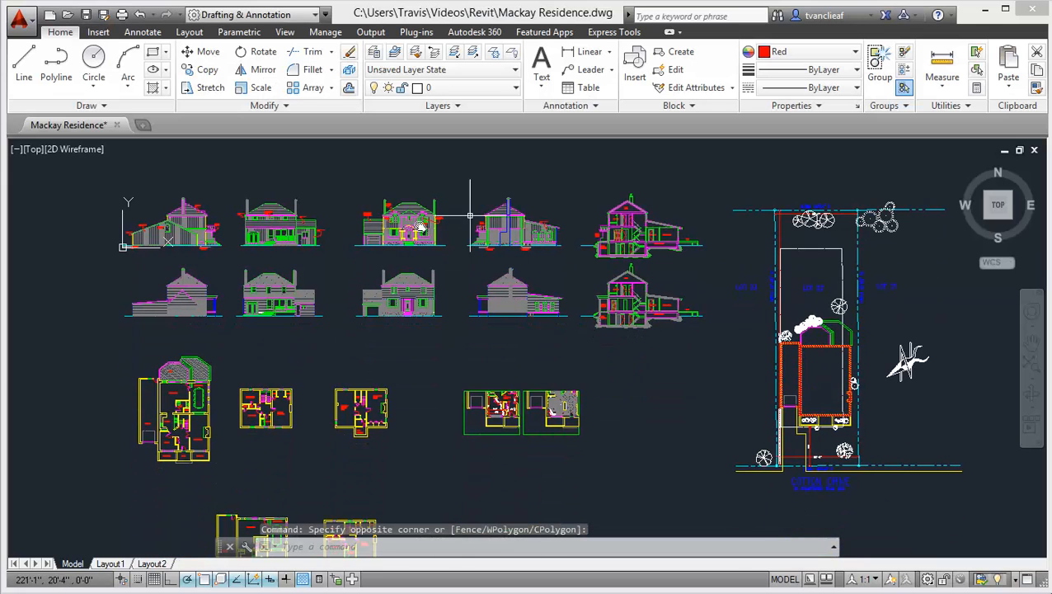